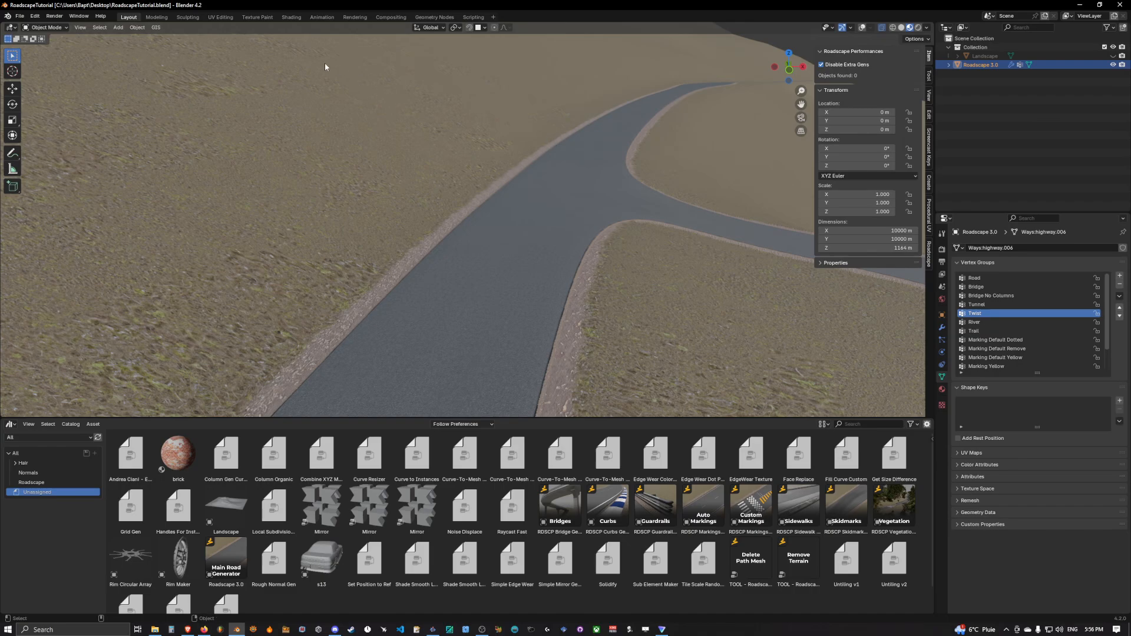
# Open the Shading workspace and select the ROAD SIDE BASE slot in the Roadscape 3.0 object's material list.
pyautogui.click(291, 17)
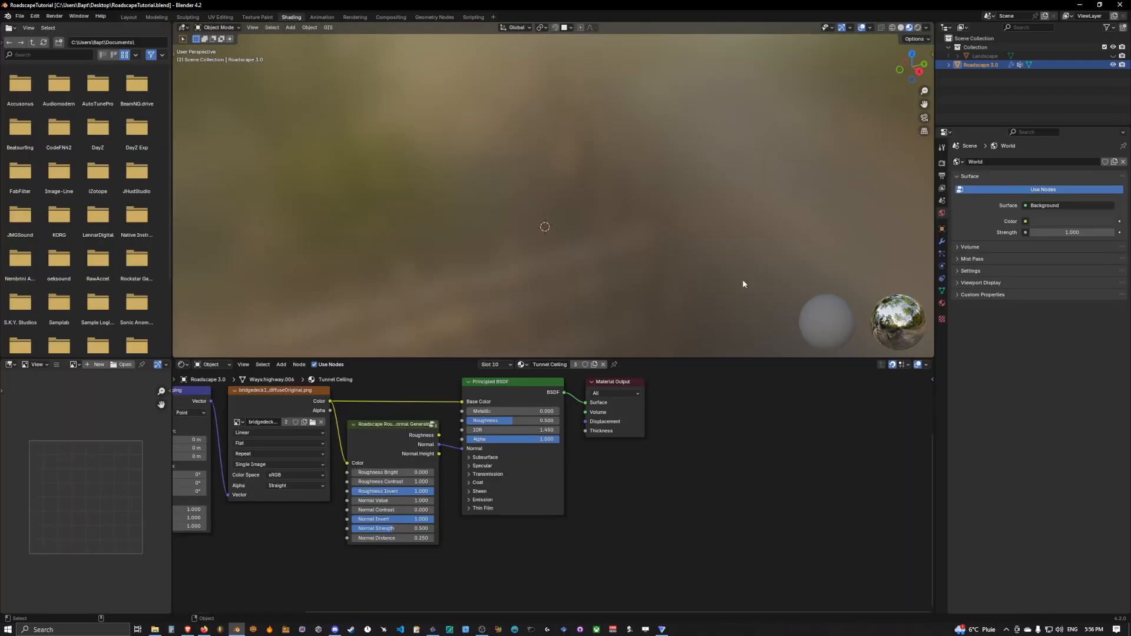
pyautogui.click(941, 241)
pyautogui.click(942, 303)
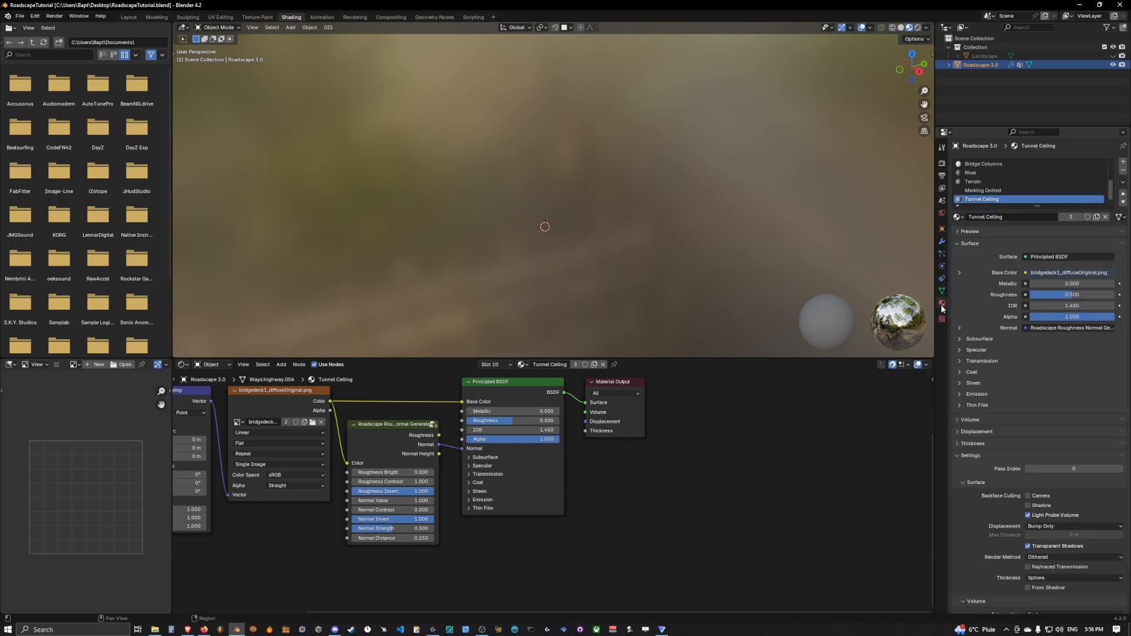
pyautogui.scroll(-1, 993, 197)
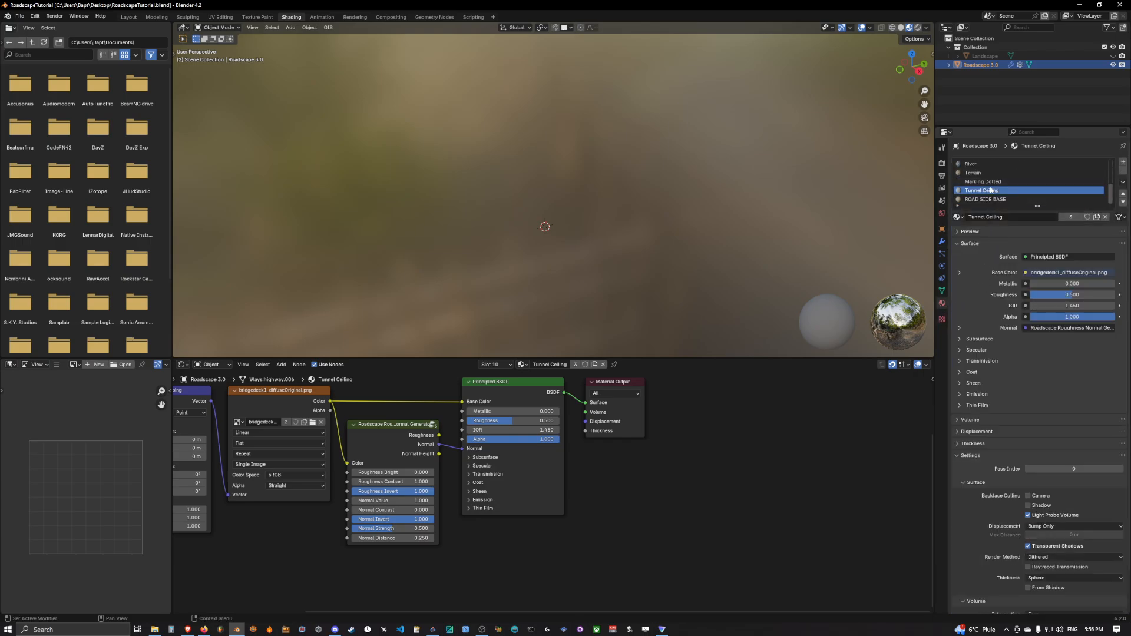
pyautogui.click(995, 201)
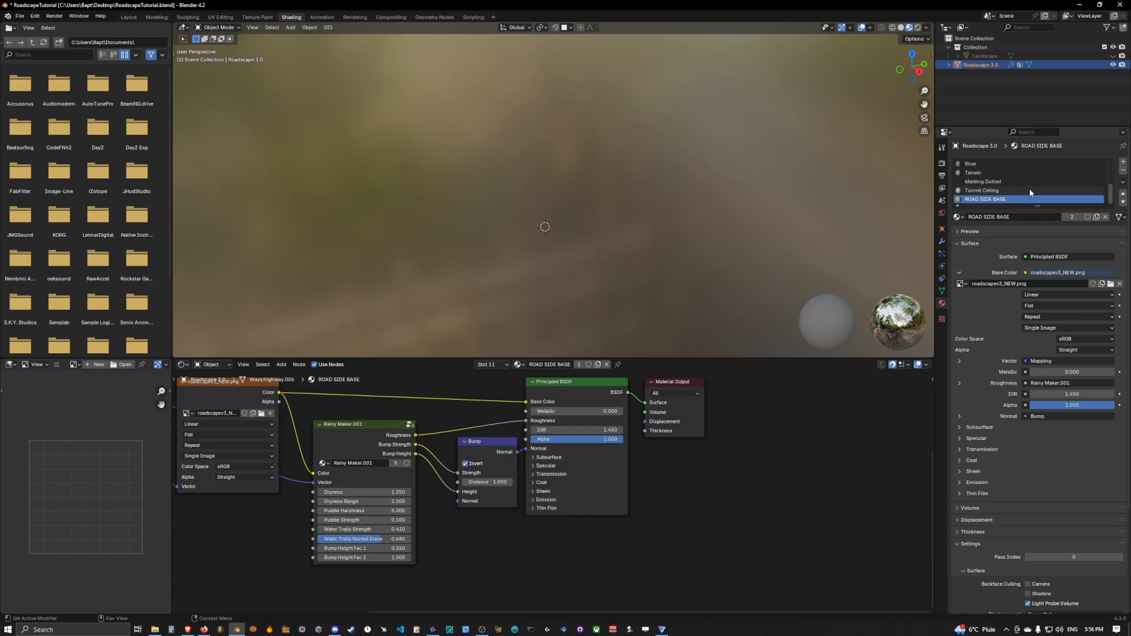
# Add a new material slot to the Roadscape 3.0 object and assign the existing ROAD BASE material to it.
pyautogui.click(960, 219)
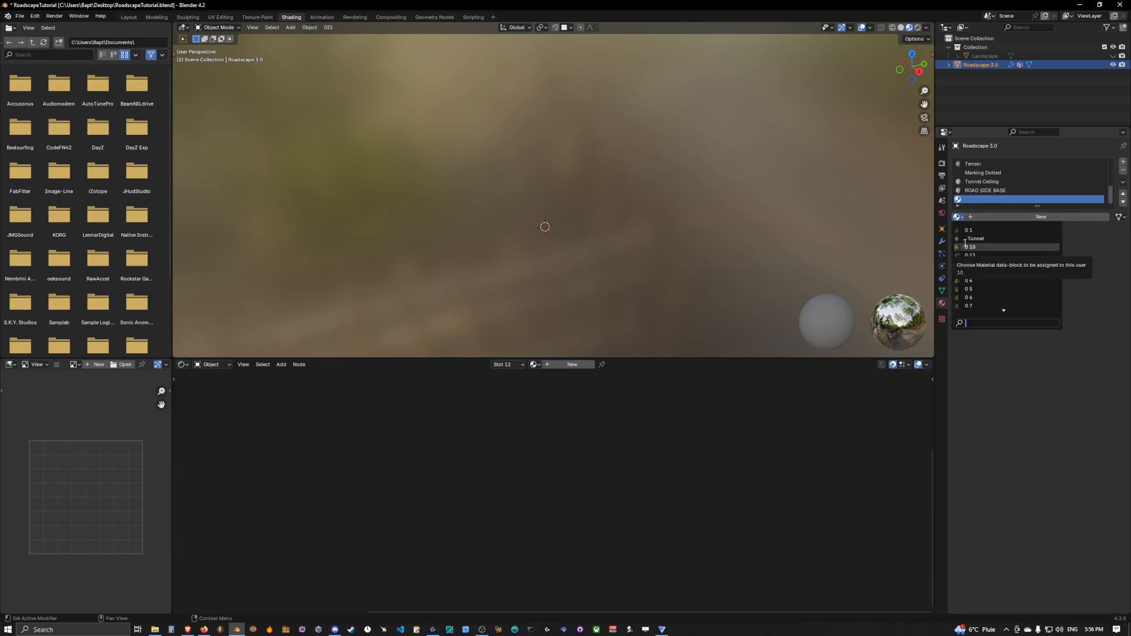
pyautogui.write('road')
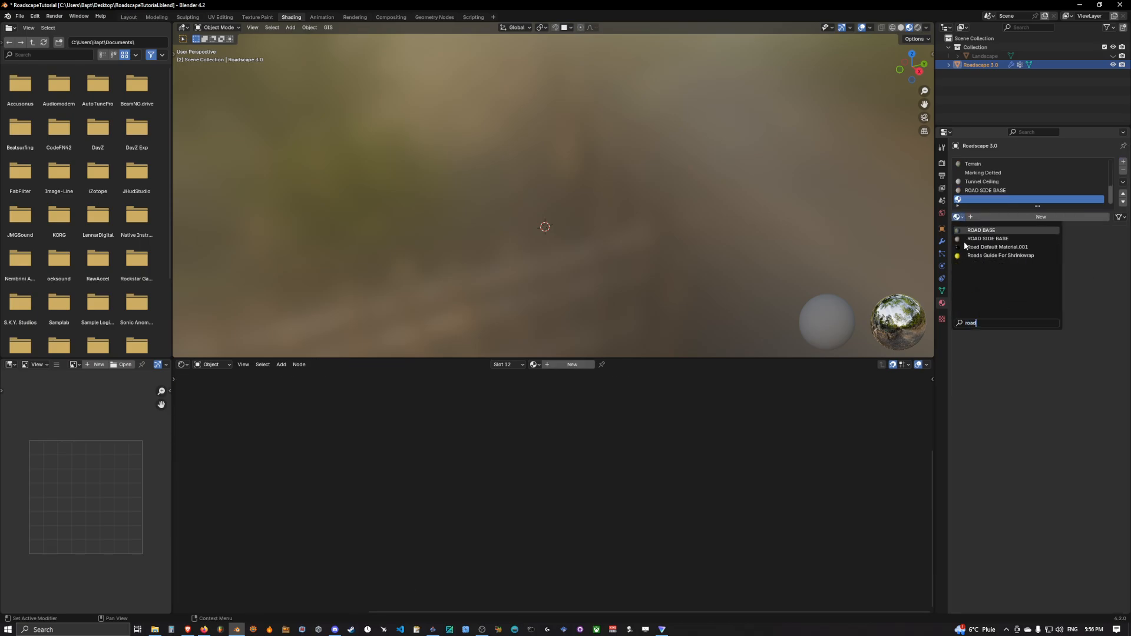
pyautogui.press('Return')
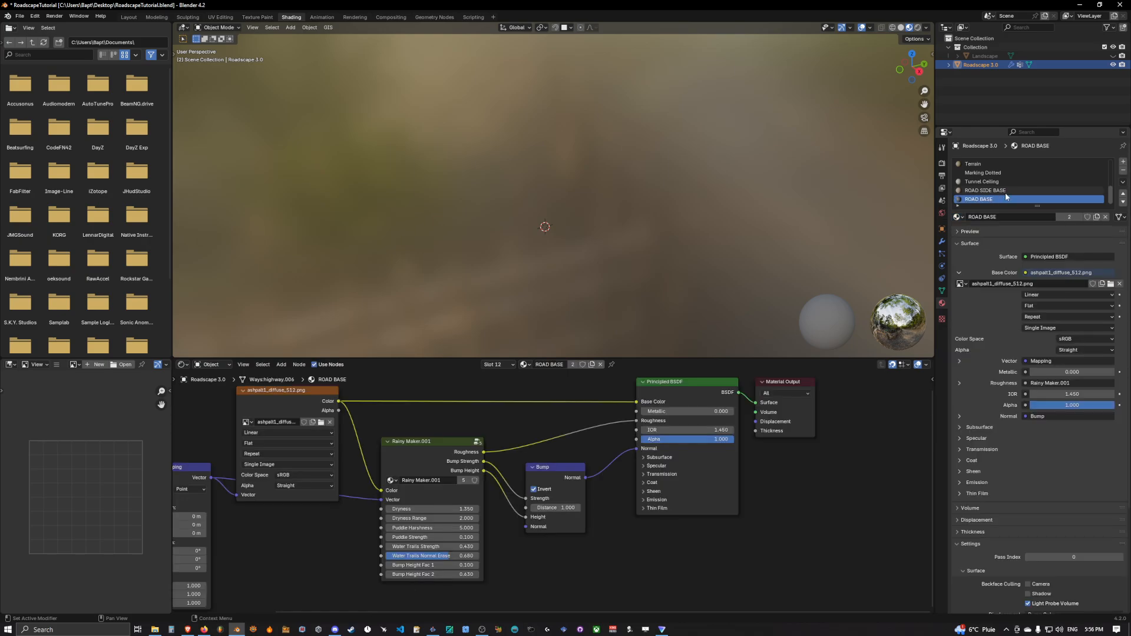
pyautogui.moveTo(458, 435); pyautogui.dragTo(536, 445, button='middle')
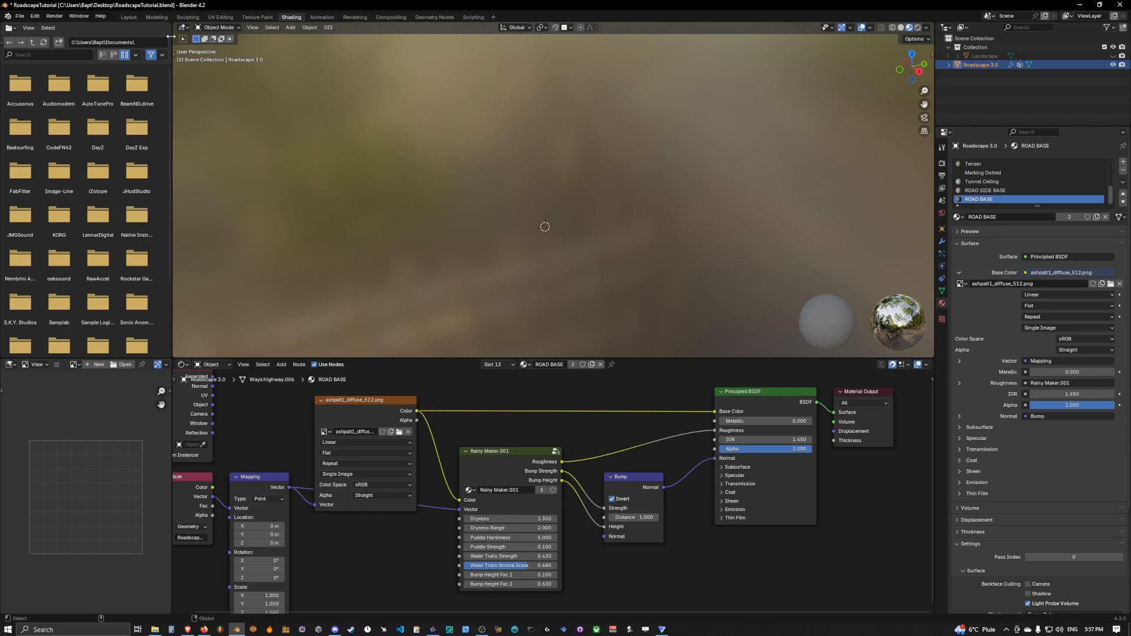
# Examine the road surface around the junction in the Layout workspace, and return to the Shading workspace.
pyautogui.click(132, 18)
pyautogui.moveTo(502, 202); pyautogui.dragTo(531, 196, button='middle')
pyautogui.moveTo(505, 268); pyautogui.dragTo(541, 198, button='middle')
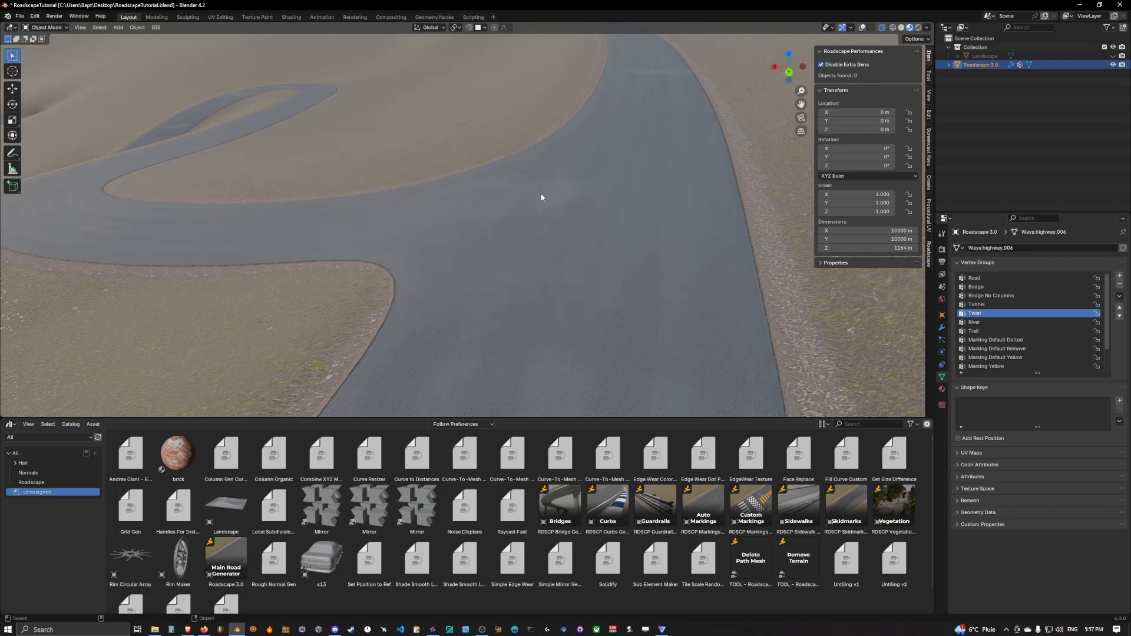
pyautogui.click(296, 18)
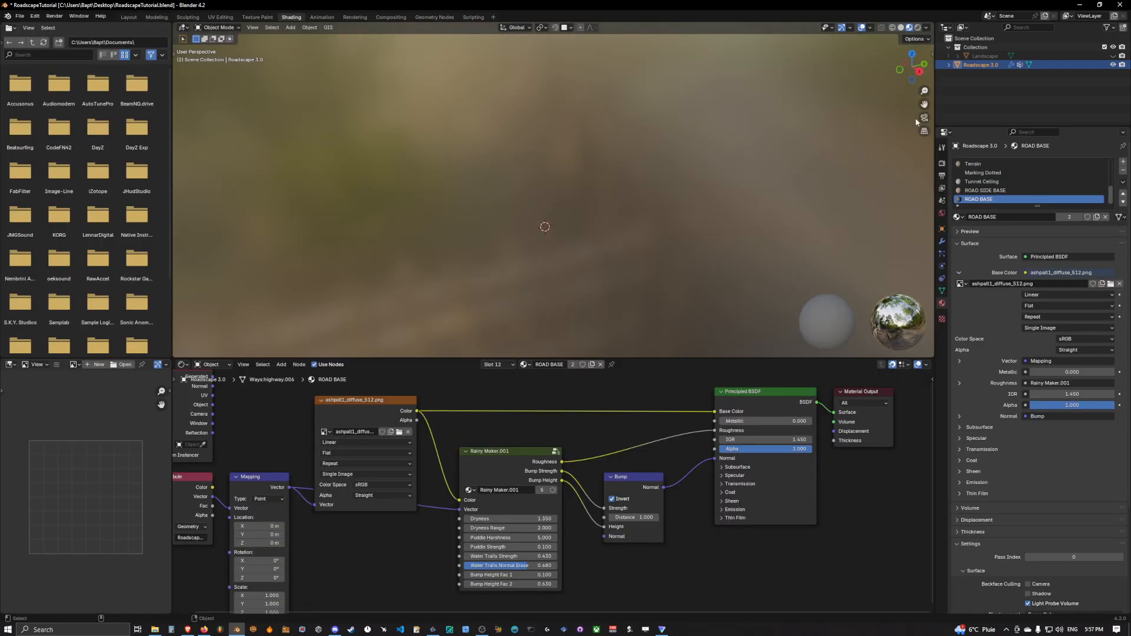
# Toggle the Socket_29 favorite, select part of the road mesh in Edit Mode, and frame the view on it.
pyautogui.press('q')
pyautogui.click(682, 222)
pyautogui.press('Tab')
pyautogui.moveTo(449, 127); pyautogui.dragTo(545, 159)
pyautogui.moveTo(544, 159); pyautogui.dragTo(446, 206, button='middle')
pyautogui.keyDown('shift'); pyautogui.moveTo(446, 206); pyautogui.dragTo(444, 245, button='middle'); pyautogui.keyUp('shift')
pyautogui.press('KP_Decimal')
pyautogui.moveTo(540, 179)
pyautogui.mouseDown(button='middle')
pyautogui.moveTo(585, 116)
pyautogui.moveTo(467, 193)
pyautogui.moveTo(521, 181)
pyautogui.mouseUp(button='middle')
# Return to Object Mode with Socket_29 turned off, and hide the viewport overlays over the road.
pyautogui.press('Tab')
pyautogui.press('q')
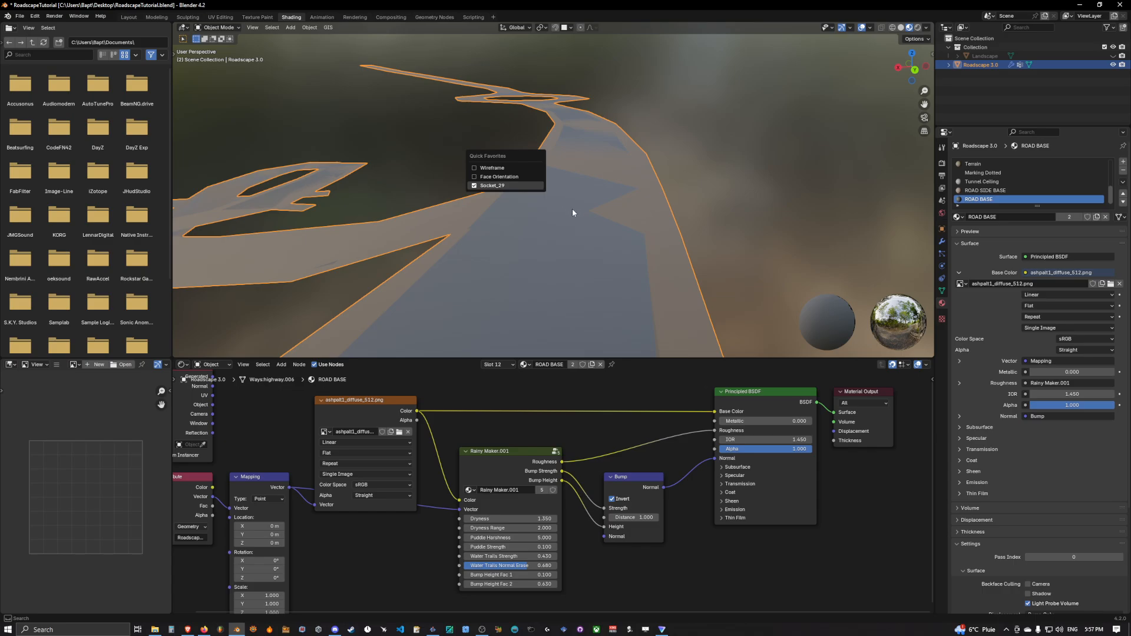
pyautogui.scroll(4, 608, 229)
pyautogui.moveTo(601, 225); pyautogui.dragTo(670, 189, button='middle')
pyautogui.click(861, 27)
pyautogui.moveTo(663, 136); pyautogui.dragTo(660, 164, button='middle')
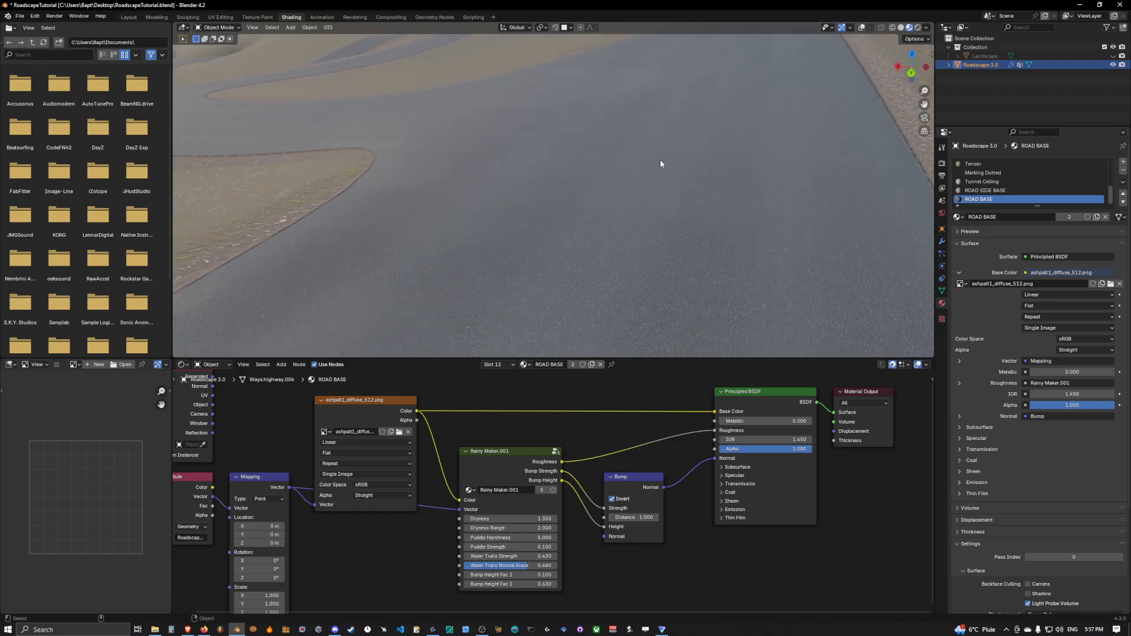
# Examine the Rainy Maker.001 node group and its parameters in the ROAD BASE material.
pyautogui.moveTo(413, 468); pyautogui.dragTo(494, 462, button='middle')
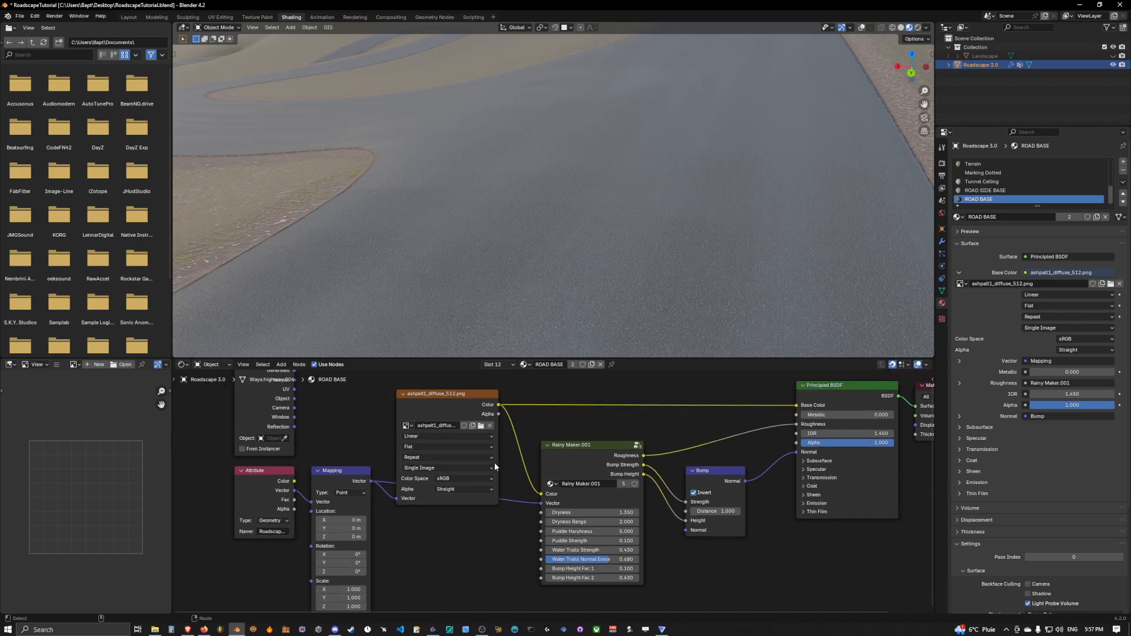
pyautogui.scroll(2, 527, 460)
pyautogui.moveTo(591, 460); pyautogui.dragTo(533, 446, button='middle')
pyautogui.scroll(6, 527, 464)
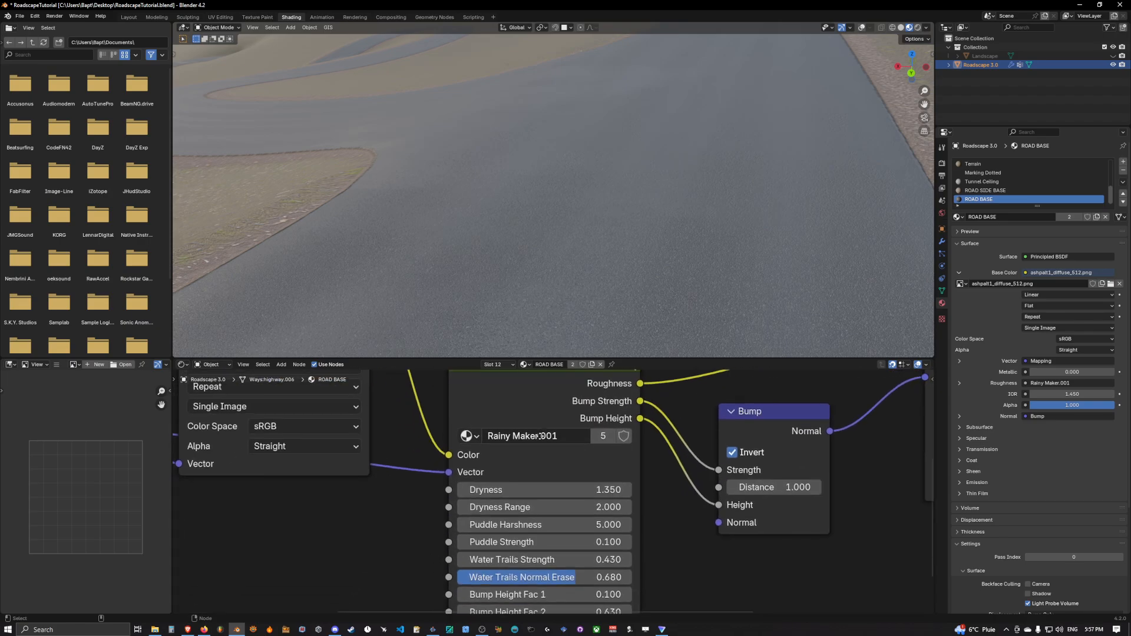
pyautogui.scroll(-5, 533, 445)
pyautogui.click(596, 410)
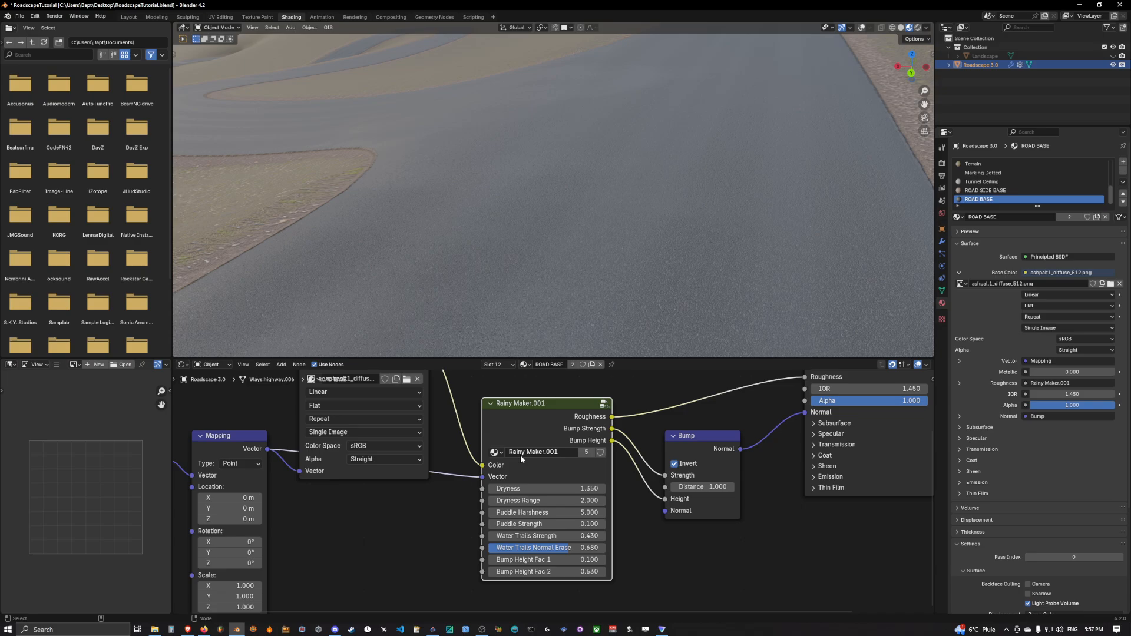
pyautogui.moveTo(559, 422); pyautogui.dragTo(549, 433, button='middle')
pyautogui.scroll(-1, 556, 437)
pyautogui.scroll(1, 549, 433)
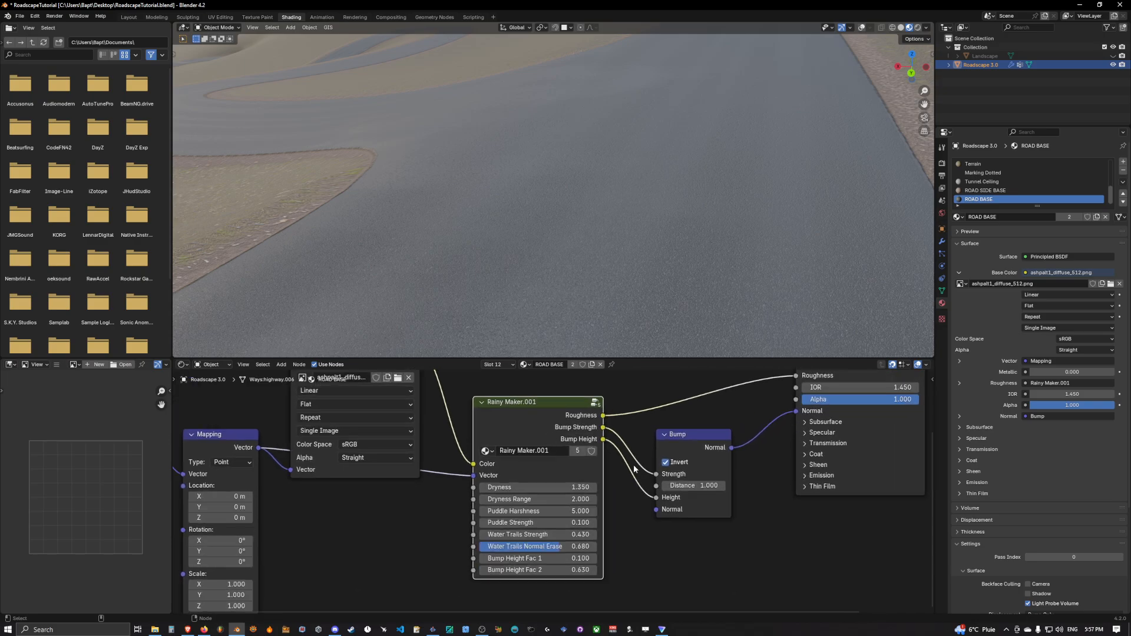
# Inspect the asphalt's reflections up close and the ashpalt1_diffuse_512.png image texture node feeding the material.
pyautogui.moveTo(651, 315); pyautogui.dragTo(572, 275, button='middle')
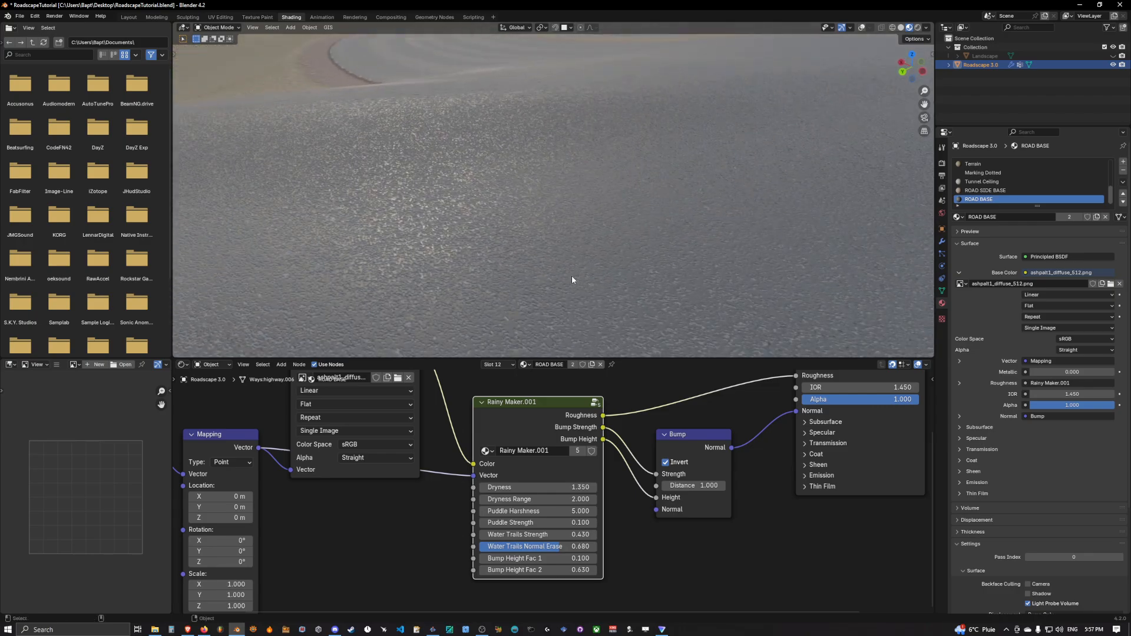
pyautogui.moveTo(556, 321); pyautogui.dragTo(565, 291, button='middle')
pyautogui.moveTo(642, 417); pyautogui.dragTo(612, 452, button='middle')
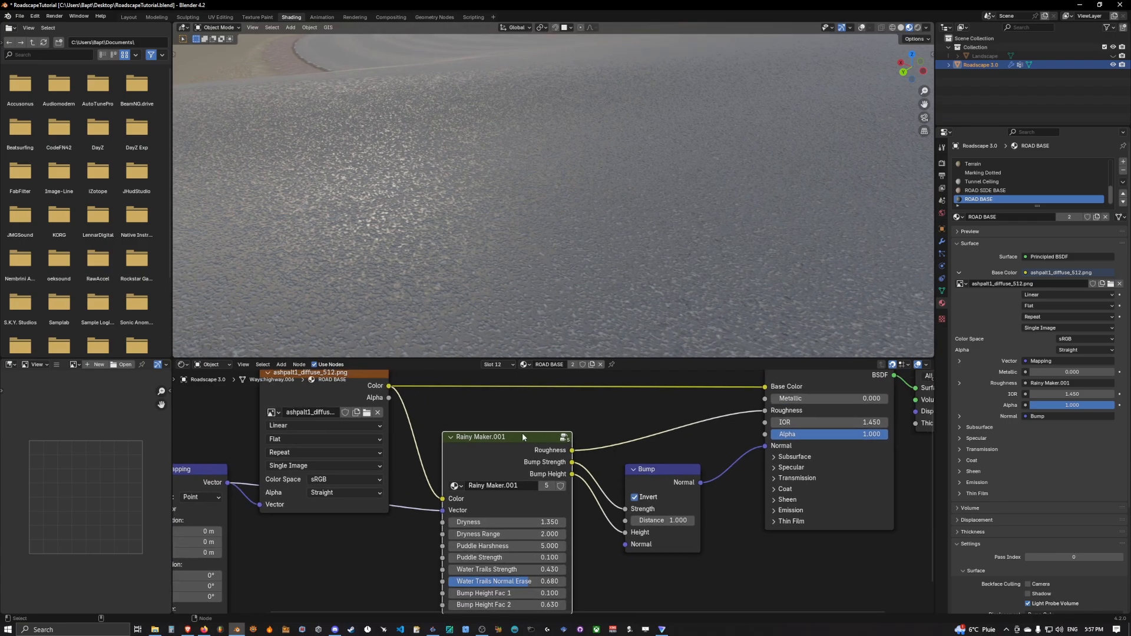
pyautogui.moveTo(454, 420); pyautogui.dragTo(496, 439, button='middle')
pyautogui.click(376, 406)
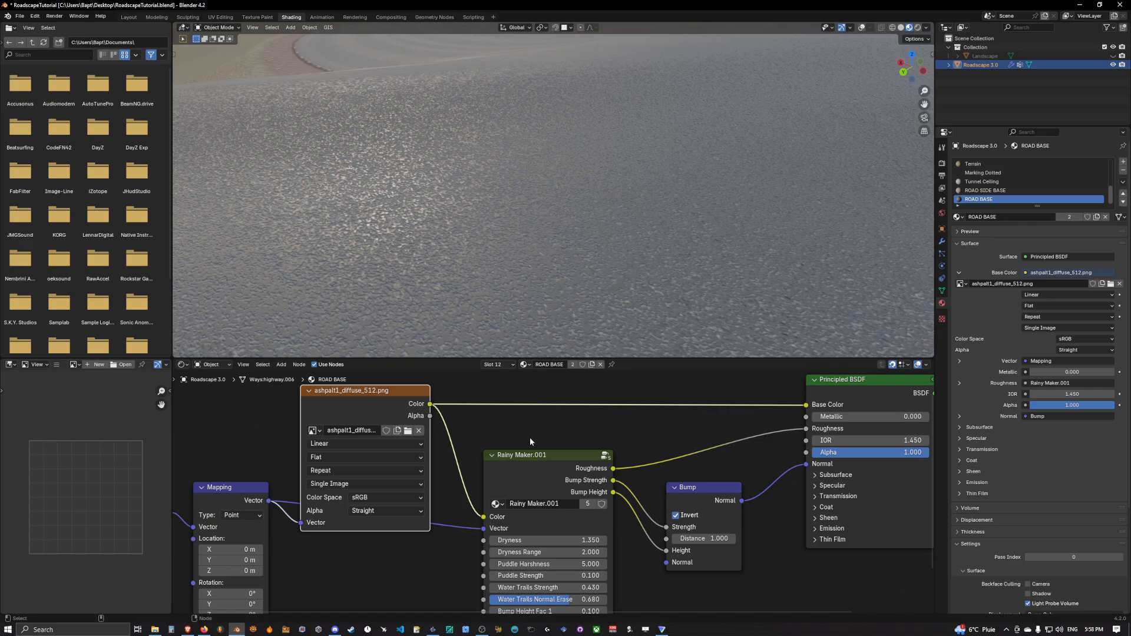
pyautogui.moveTo(523, 440); pyautogui.dragTo(565, 450, button='middle')
pyautogui.scroll(-1, 535, 459)
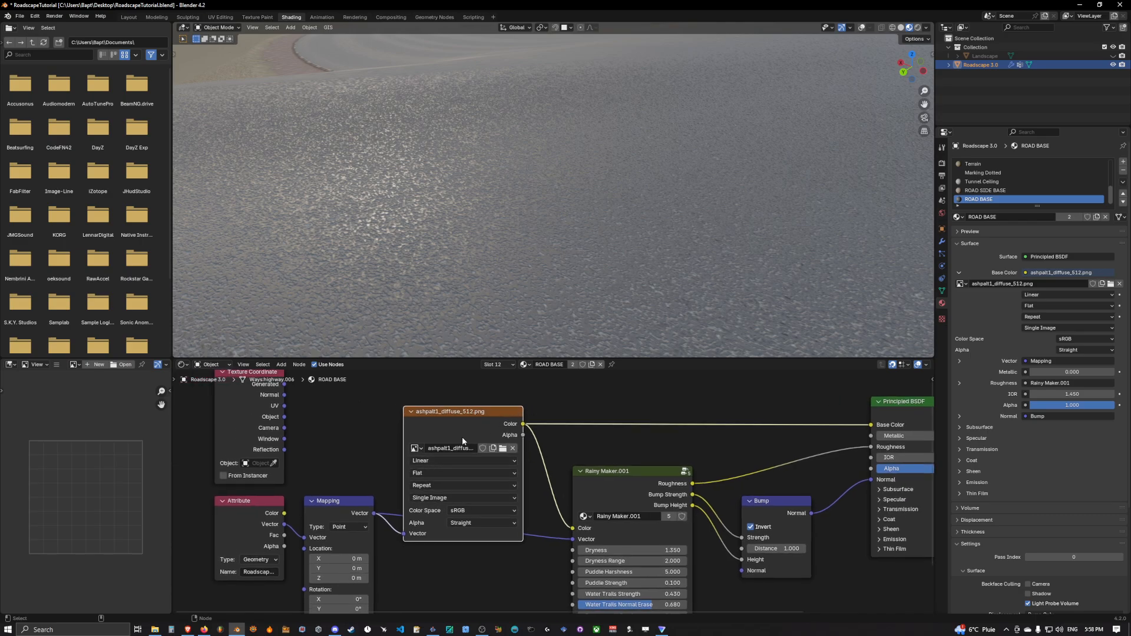
# Disconnect the Bump node from the Principled BSDF's Normal input to compare the asphalt, and reconnect it.
pyautogui.moveTo(545, 284)
pyautogui.mouseDown(button='middle')
pyautogui.moveTo(576, 278)
pyautogui.moveTo(538, 272)
pyautogui.mouseUp(button='middle')
pyautogui.moveTo(764, 453); pyautogui.dragTo(689, 452, button='middle')
pyautogui.keyDown('ctrl'); pyautogui.moveTo(761, 481); pyautogui.dragTo(759, 510, button='right'); pyautogui.keyUp('ctrl')
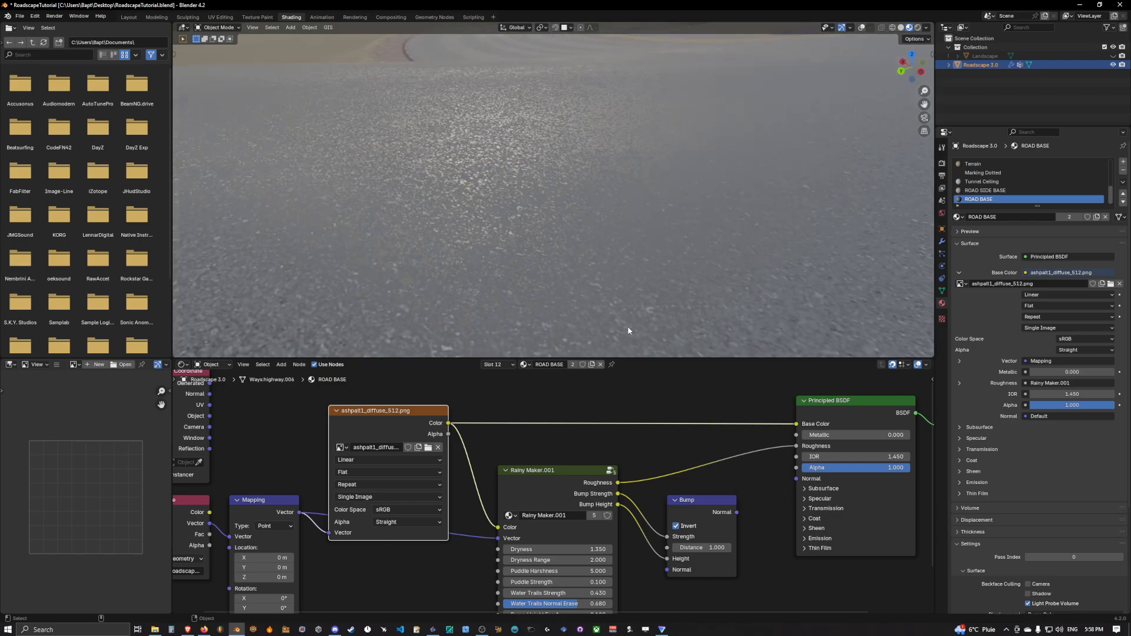
pyautogui.moveTo(571, 272); pyautogui.dragTo(588, 275, button='middle')
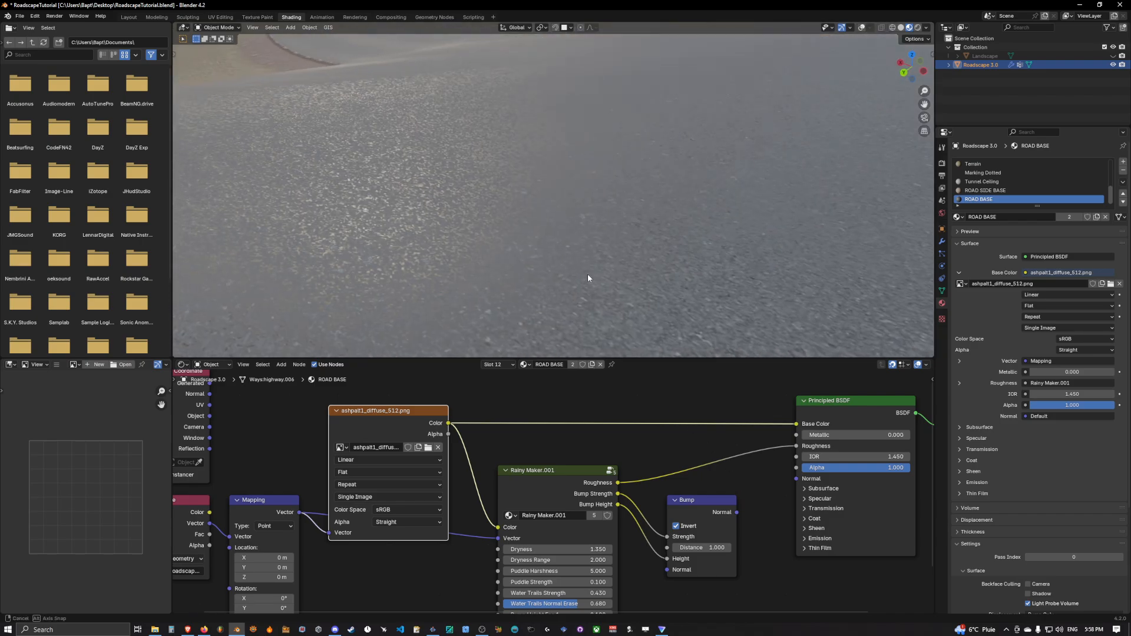
pyautogui.click(716, 512)
pyautogui.moveTo(789, 483); pyautogui.dragTo(796, 478)
# Lower the Rainy Maker.001 node's Dryness to 0.600, and settle it at 0.870 for a wet road.
pyautogui.moveTo(683, 497); pyautogui.dragTo(711, 447, button='middle')
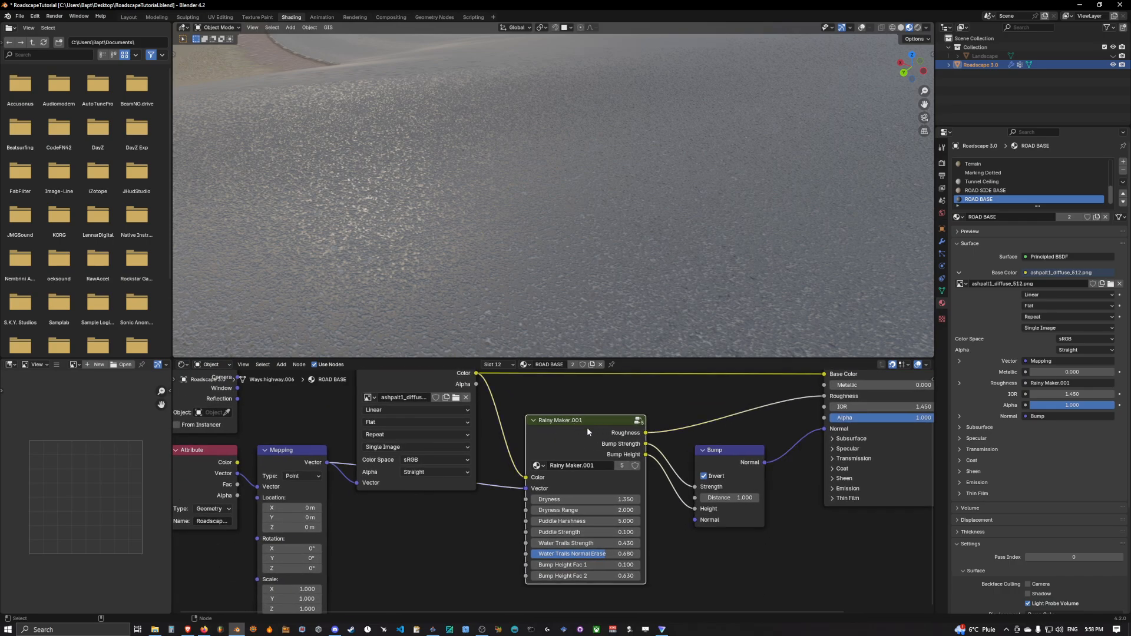
pyautogui.scroll(1, 601, 446)
pyautogui.moveTo(613, 459); pyautogui.dragTo(600, 448, button='middle')
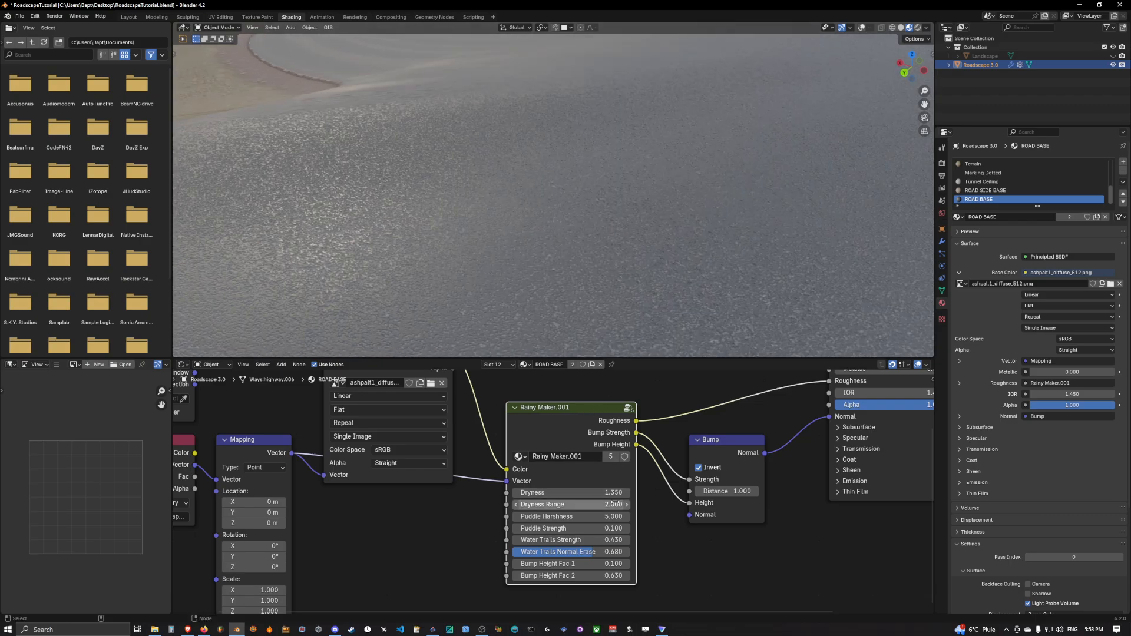
pyautogui.moveTo(571, 493)
pyautogui.mouseDown()
pyautogui.moveTo(494, 494)
pyautogui.moveTo(563, 493)
pyautogui.moveTo(549, 493)
pyautogui.mouseUp()
pyautogui.moveTo(639, 330); pyautogui.dragTo(644, 261, button='middle')
pyautogui.keyDown('shift'); pyautogui.moveTo(607, 492); pyautogui.dragTo(575, 492); pyautogui.keyUp('shift')
pyautogui.moveTo(614, 342); pyautogui.dragTo(646, 285, button='middle')
pyautogui.keyDown('shift'); pyautogui.moveTo(601, 497); pyautogui.dragTo(604, 496); pyautogui.keyUp('shift')
pyautogui.moveTo(613, 319); pyautogui.dragTo(619, 284, button='middle')
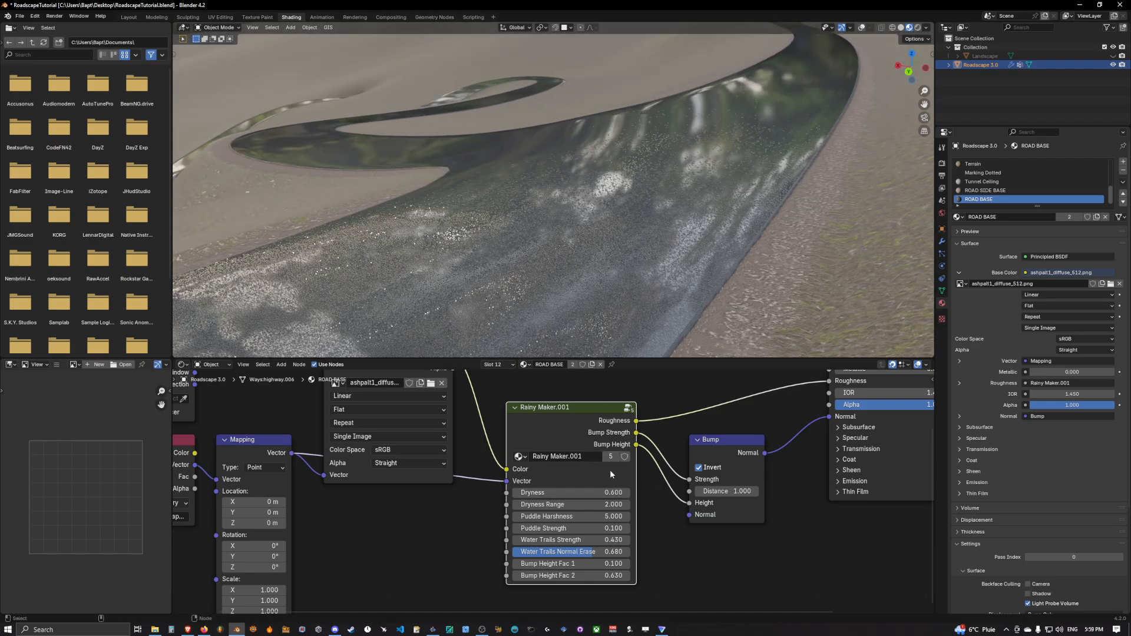
pyautogui.keyDown('shift'); pyautogui.moveTo(611, 494); pyautogui.dragTo(627, 494); pyautogui.keyUp('shift')
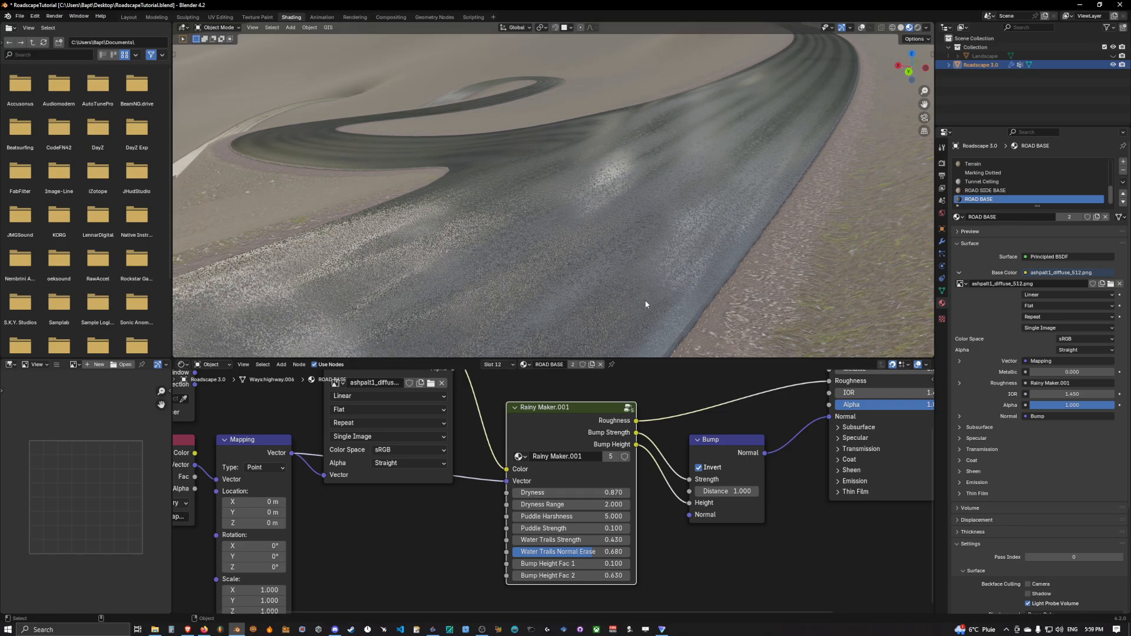
pyautogui.moveTo(645, 304); pyautogui.dragTo(580, 290, button='middle')
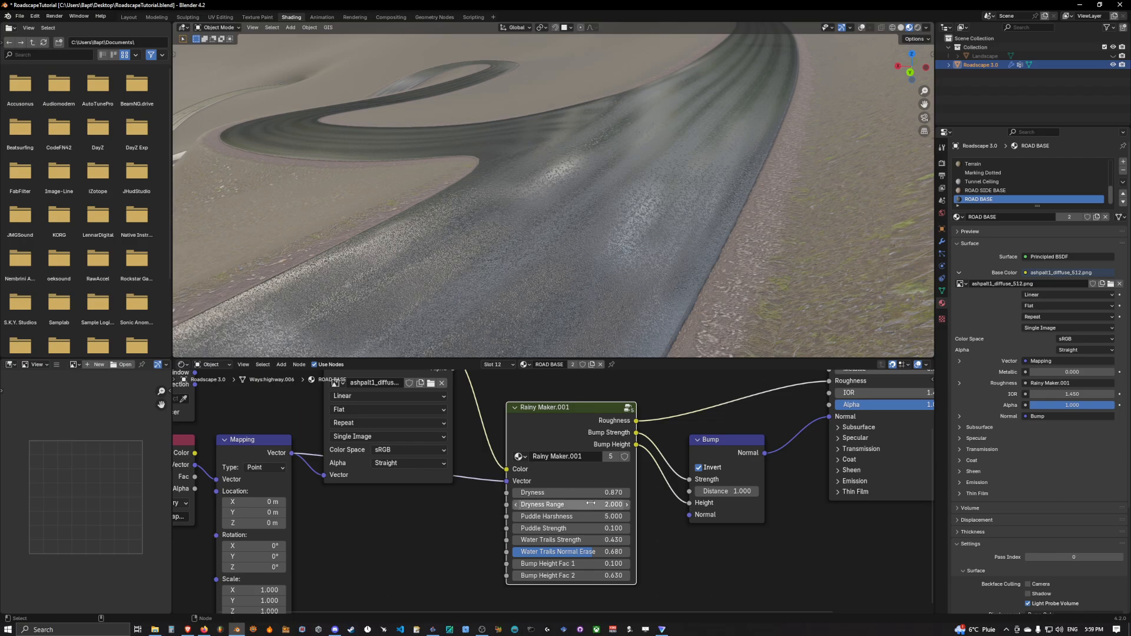
# Set the Rainy Maker.001 node's Puddle Strength to 1.
pyautogui.click(607, 528)
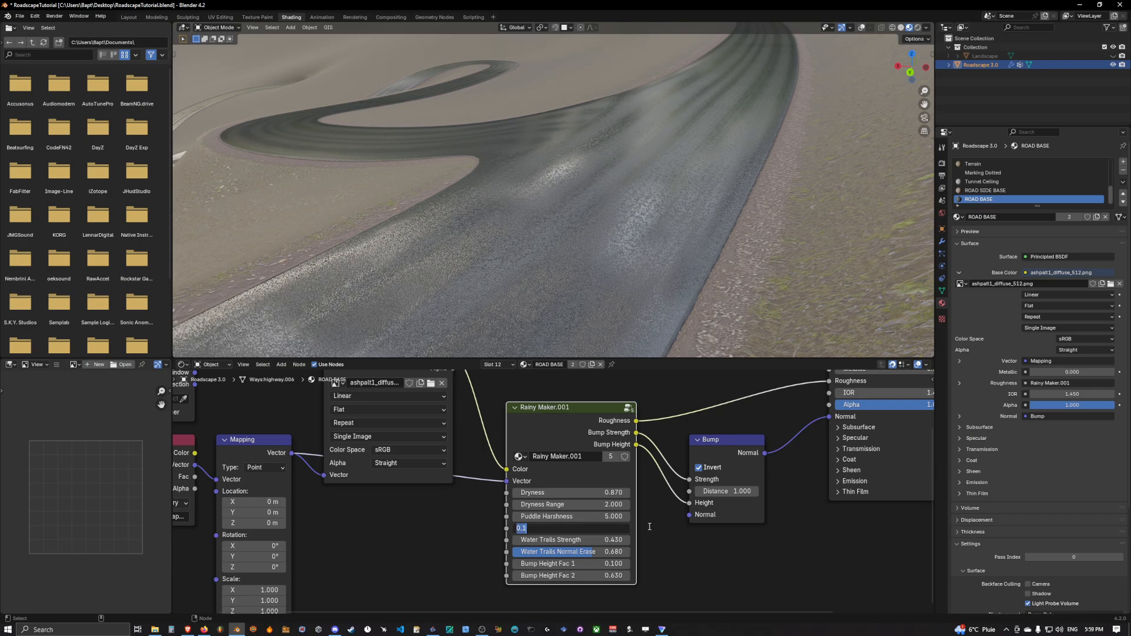
pyautogui.write('1')
pyautogui.press('Return')
# Examine the puddles along the road and around the junctions from several distances and angles.
pyautogui.moveTo(643, 238); pyautogui.dragTo(575, 182, button='middle')
pyautogui.scroll(-3, 656, 258)
pyautogui.scroll(4, 535, 268)
pyautogui.scroll(-3, 593, 169)
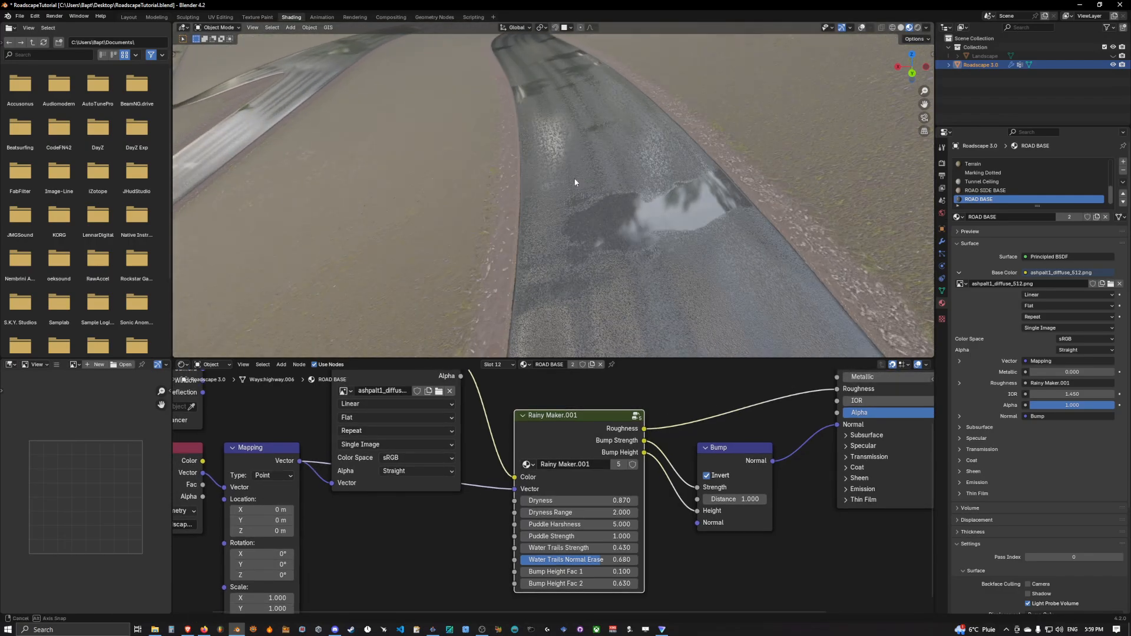
pyautogui.moveTo(383, 206); pyautogui.dragTo(628, 180, button='middle')
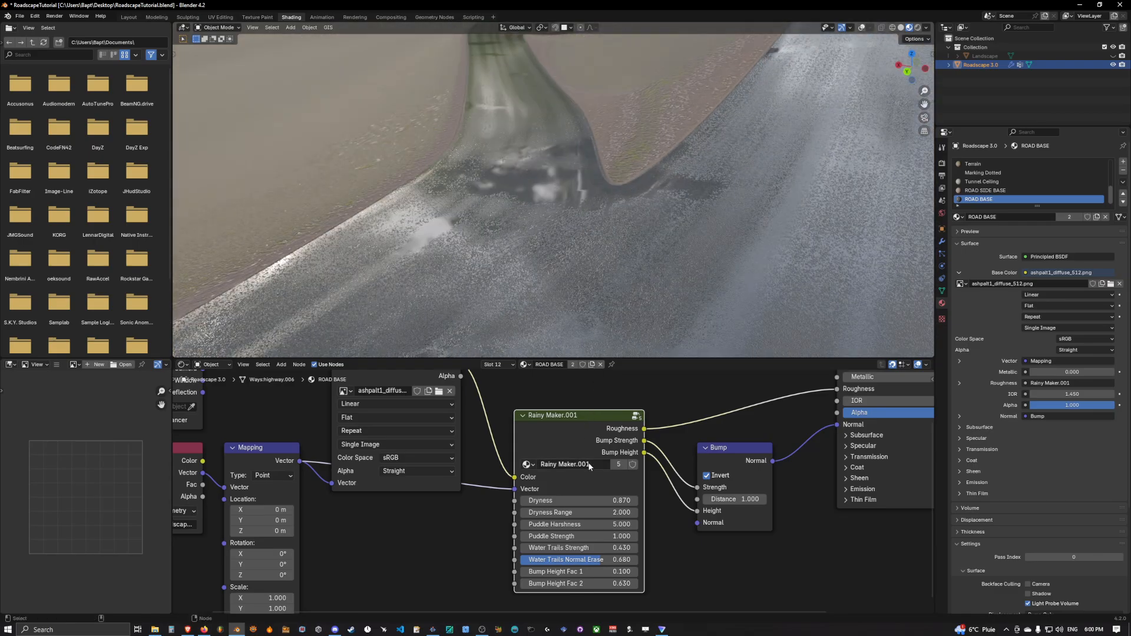
pyautogui.moveTo(656, 298); pyautogui.dragTo(607, 237, button='middle')
pyautogui.scroll(-3, 606, 223)
pyautogui.scroll(-5, 710, 215)
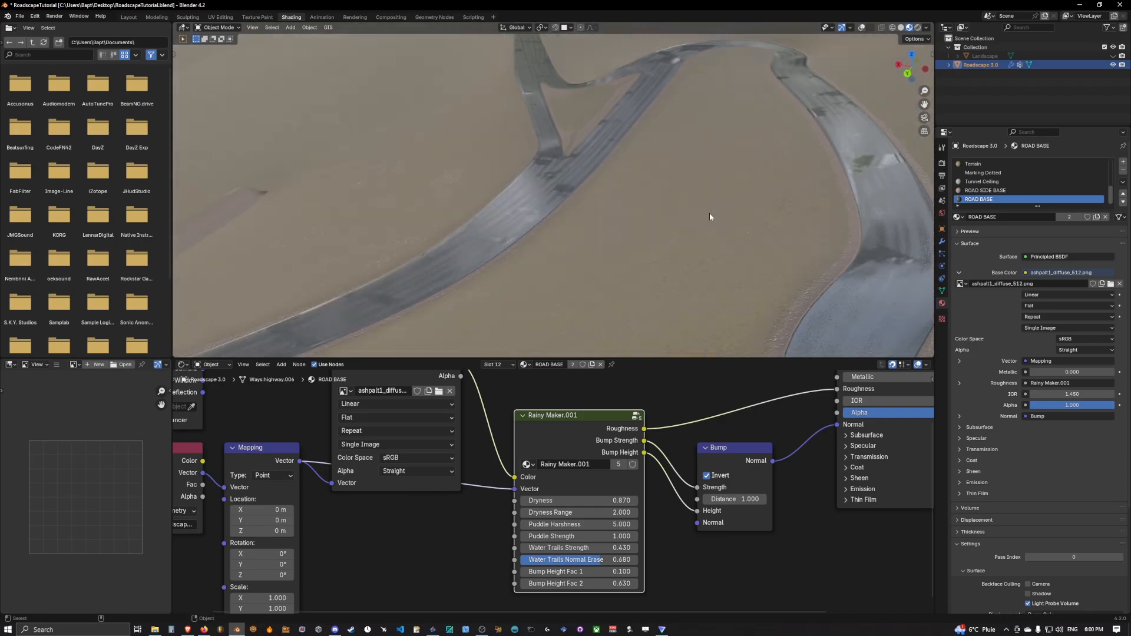
pyautogui.keyDown('shift'); pyautogui.moveTo(710, 215); pyautogui.dragTo(590, 226, button='middle'); pyautogui.keyUp('shift')
pyautogui.scroll(4, 574, 238)
pyautogui.keyDown('shift'); pyautogui.moveTo(574, 201); pyautogui.dragTo(575, 178, button='middle'); pyautogui.keyUp('shift')
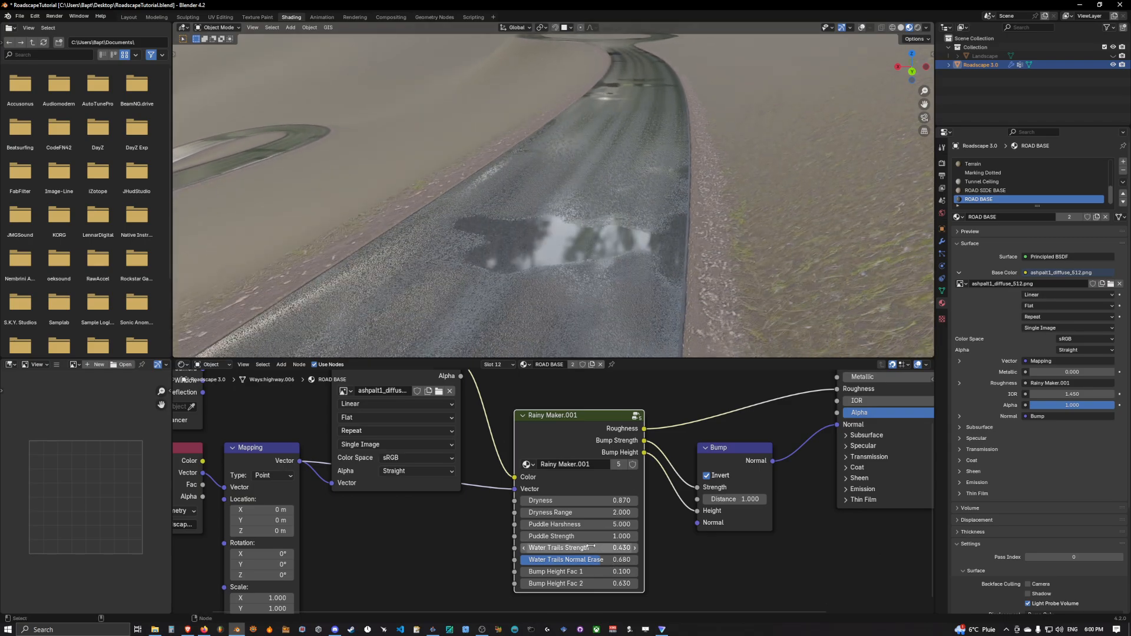
# Try a Puddle Strength of 12.7 on the Rainy Maker.001 node, and set it back to 1.
pyautogui.moveTo(578, 537); pyautogui.dragTo(601, 536)
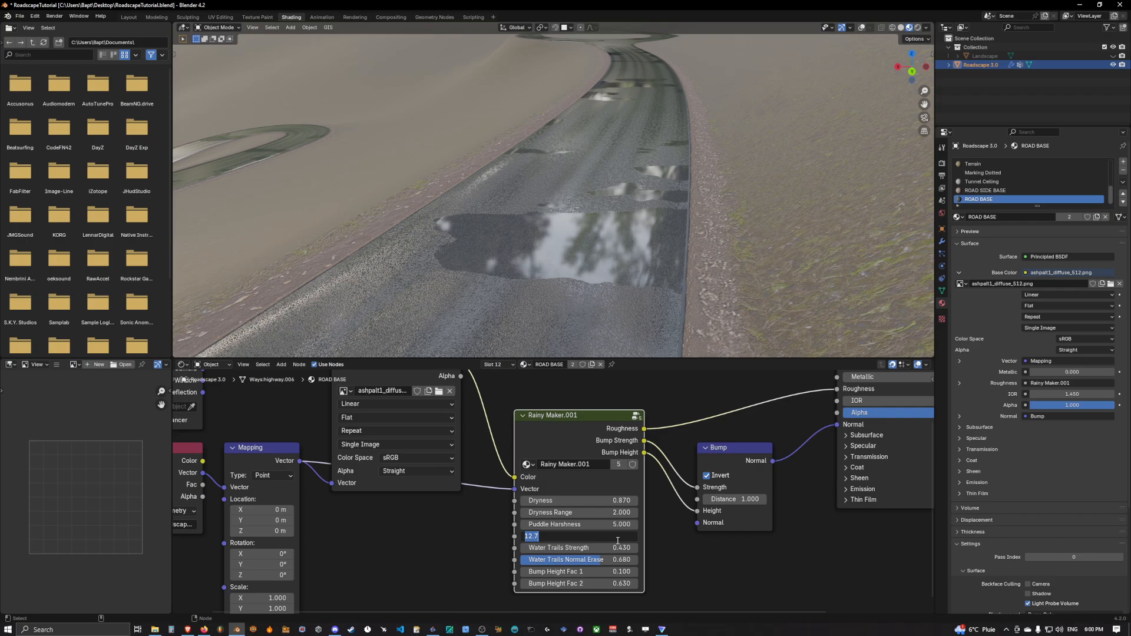
pyautogui.write('1')
pyautogui.press('Return')
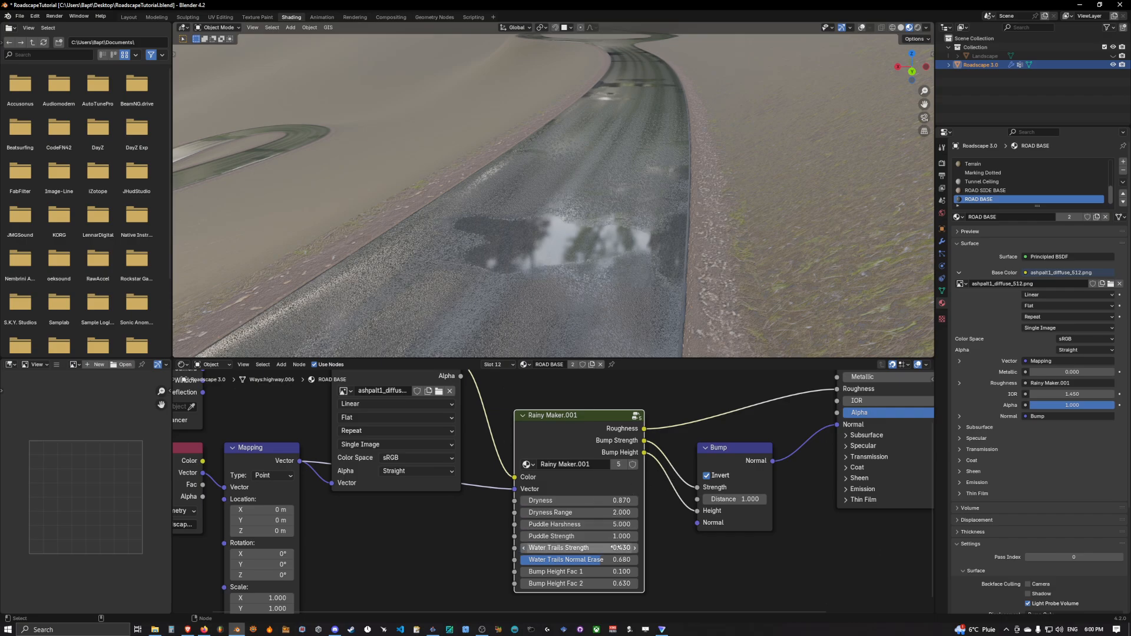
# Try a Puddle Harshness of 4.020 on the Rainy Maker.001 node, restore it to 5, and raise Water Trails Strength to 0.910.
pyautogui.moveTo(589, 524)
pyautogui.mouseDown()
pyautogui.moveTo(555, 524)
pyautogui.moveTo(569, 524)
pyautogui.mouseUp()
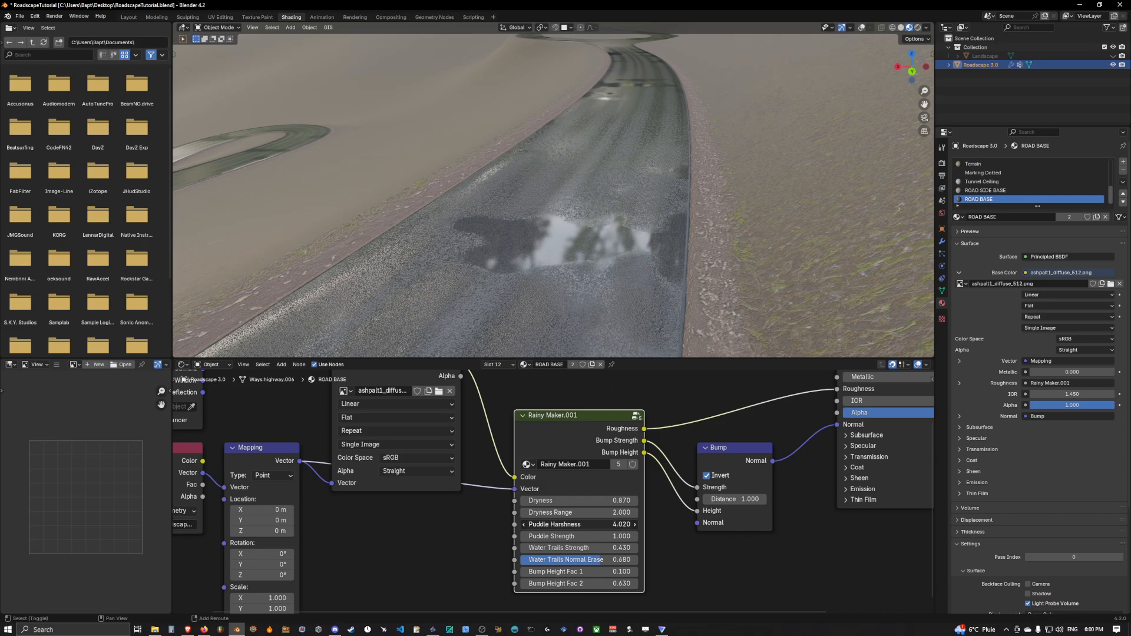
pyautogui.moveTo(677, 247); pyautogui.dragTo(705, 263, button='middle')
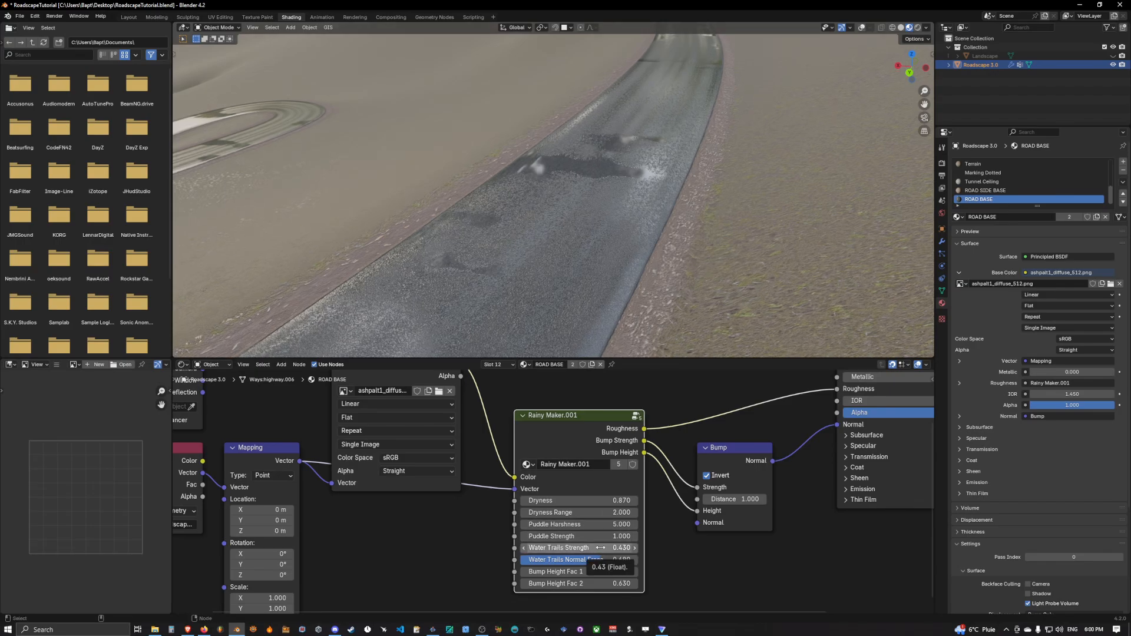
pyautogui.moveTo(601, 548)
pyautogui.mouseDown()
pyautogui.moveTo(660, 548)
pyautogui.moveTo(596, 548)
pyautogui.mouseUp()
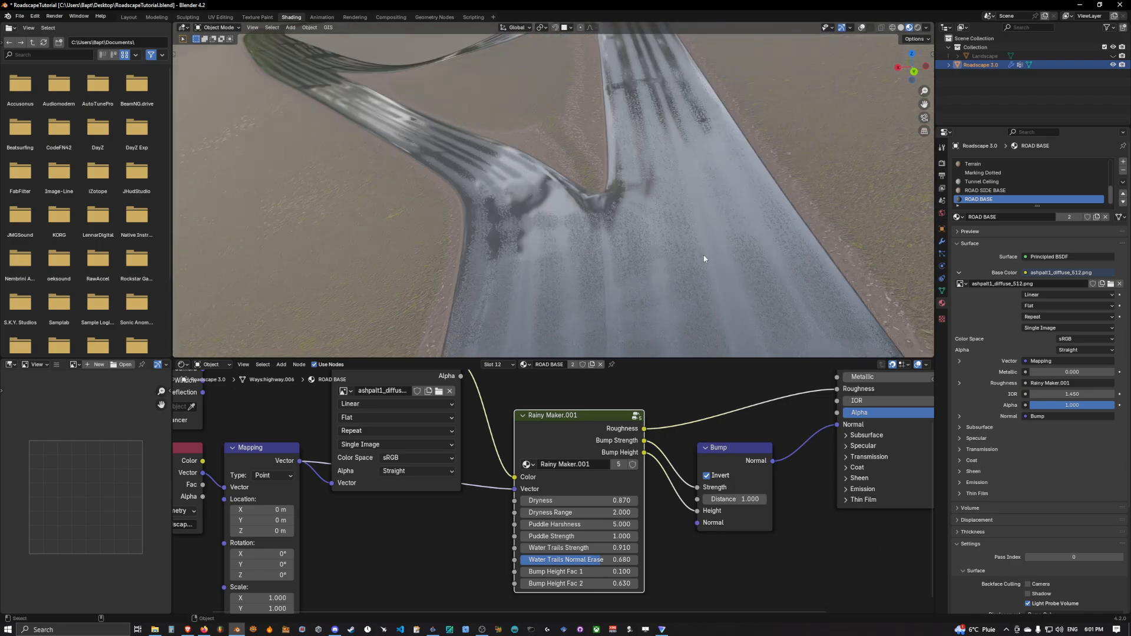
pyautogui.moveTo(670, 238); pyautogui.dragTo(626, 265, button='middle')
pyautogui.scroll(-3, 618, 213)
pyautogui.scroll(-5, 672, 249)
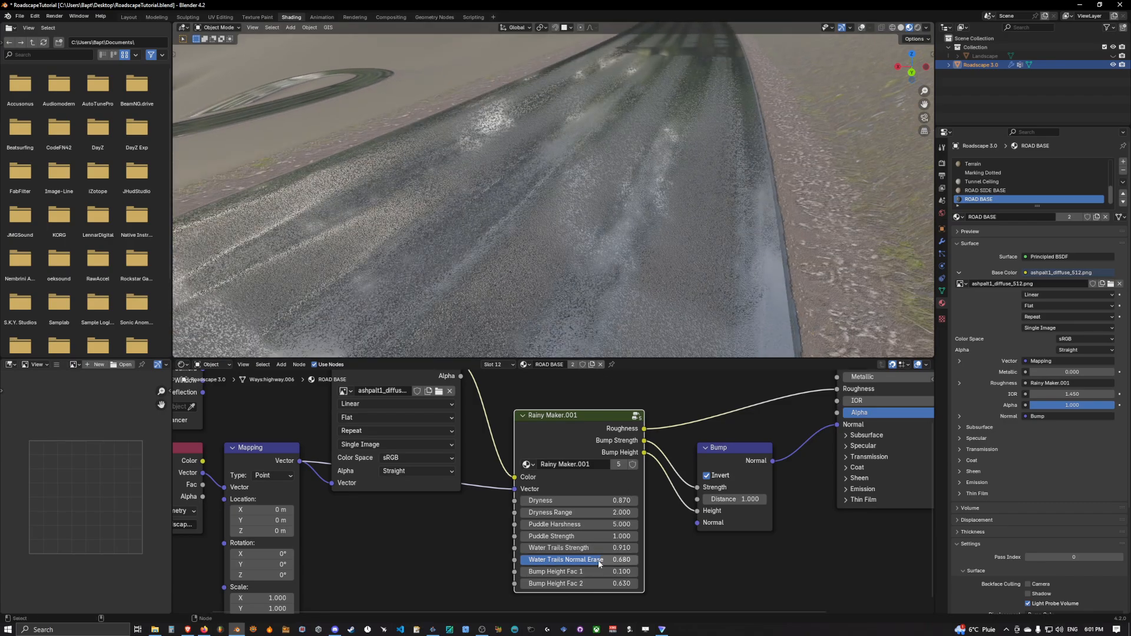
# Try a Water Trails Normal Erase of 1.000 on the Rainy Maker.001 node and inspect the trails on the road up close.
pyautogui.moveTo(577, 559)
pyautogui.mouseDown()
pyautogui.moveTo(520, 560)
pyautogui.moveTo(638, 559)
pyautogui.mouseUp()
pyautogui.scroll(5, 649, 277)
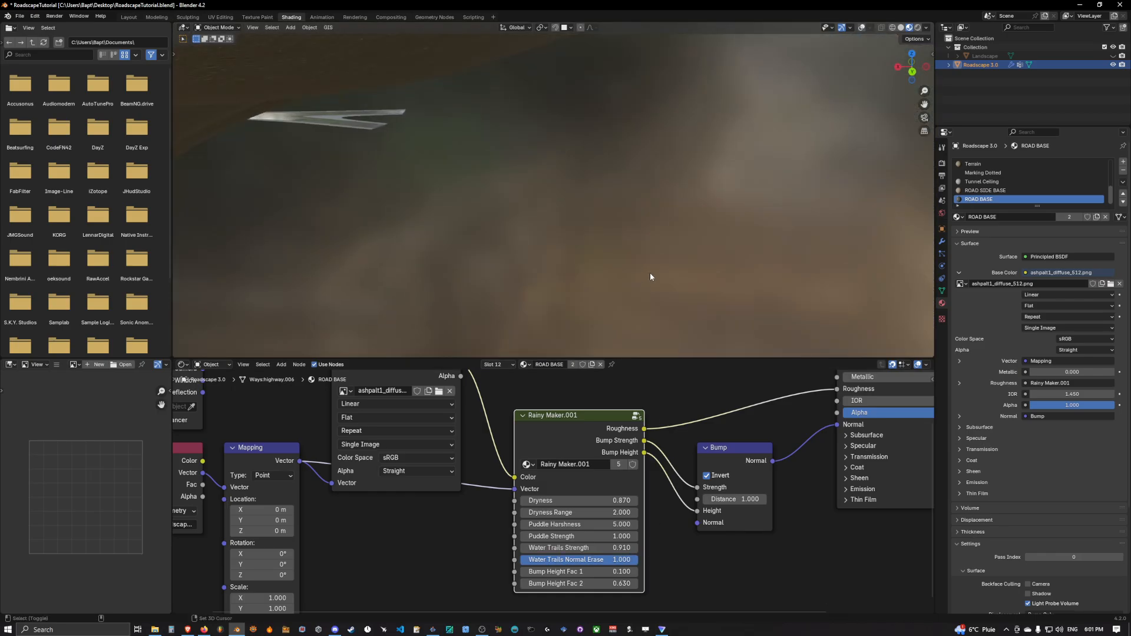
pyautogui.scroll(-6, 628, 300)
pyautogui.scroll(3, 638, 293)
pyautogui.moveTo(639, 293); pyautogui.dragTo(642, 291, button='middle')
pyautogui.scroll(-6, 642, 291)
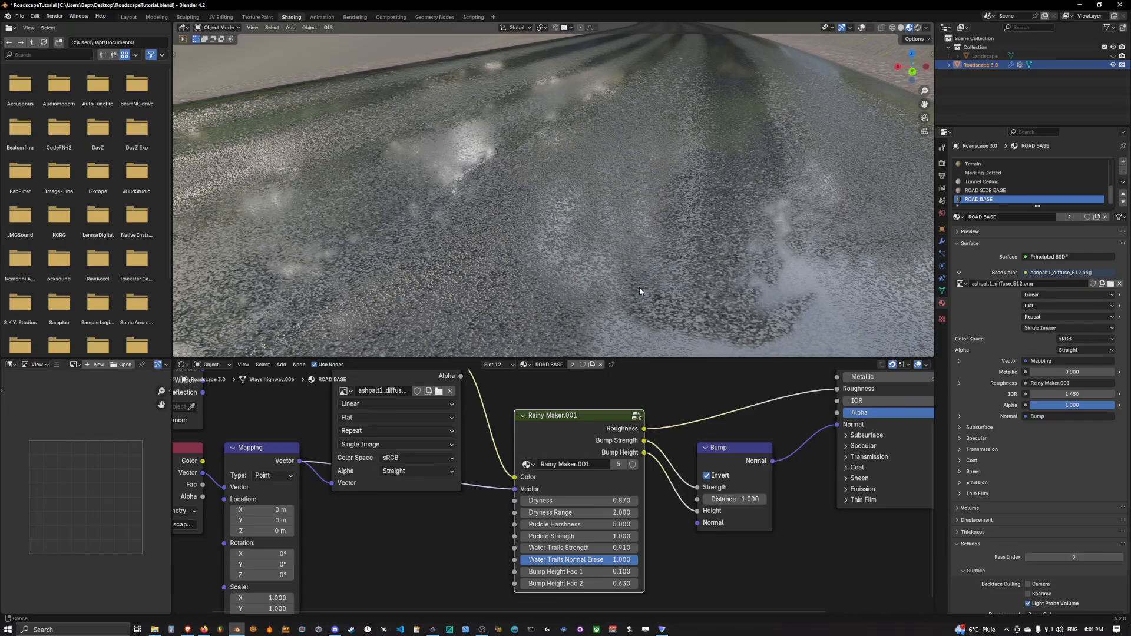
pyautogui.scroll(-3, 618, 293)
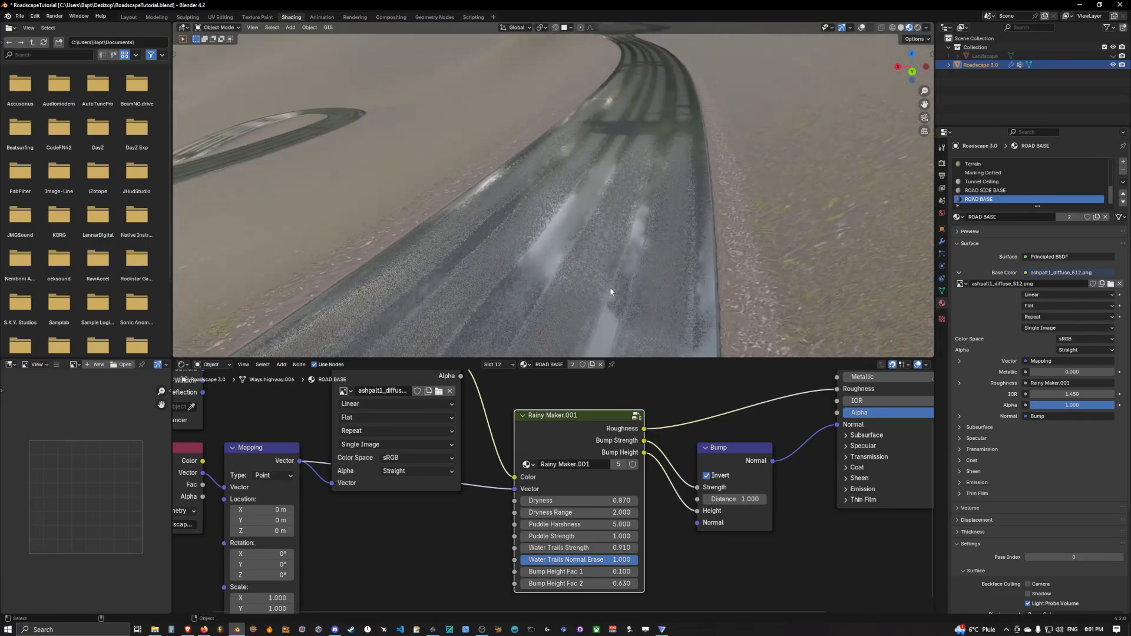
pyautogui.scroll(3, 607, 279)
pyautogui.keyDown('shift'); pyautogui.moveTo(606, 278); pyautogui.dragTo(618, 252, button='middle'); pyautogui.keyUp('shift')
pyautogui.scroll(-3, 616, 255)
pyautogui.scroll(-3, 619, 243)
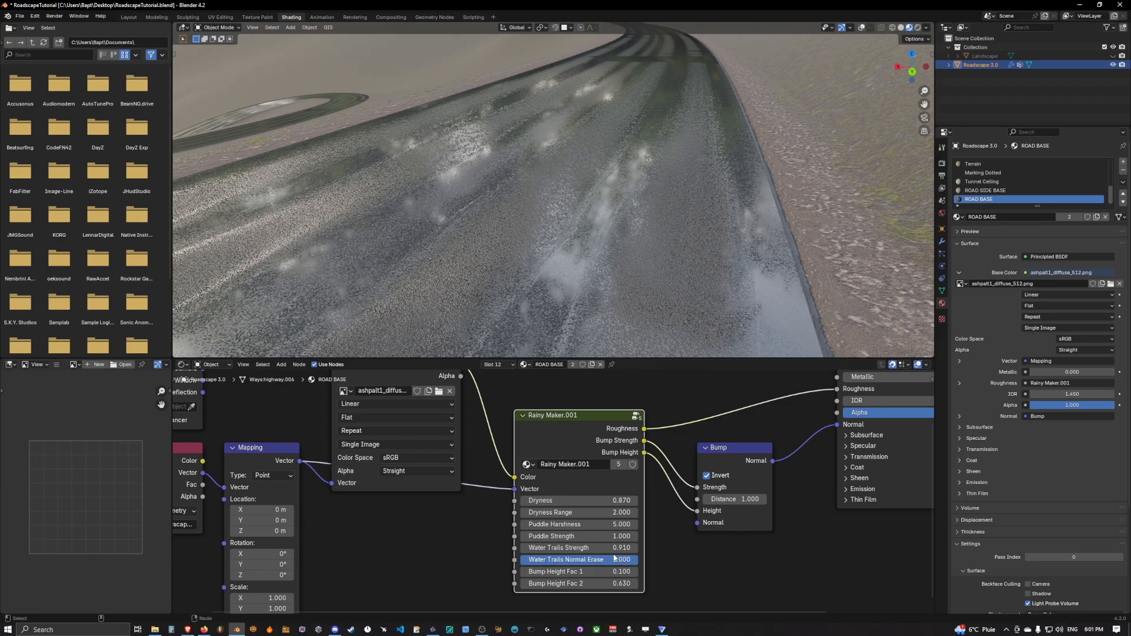
# Set the Rainy Maker.001 node's Water Trails Strength to 1 and its Water Trails Normal Erase to 0.724.
pyautogui.moveTo(624, 560)
pyautogui.mouseDown()
pyautogui.moveTo(637, 561)
pyautogui.moveTo(621, 551)
pyautogui.mouseUp()
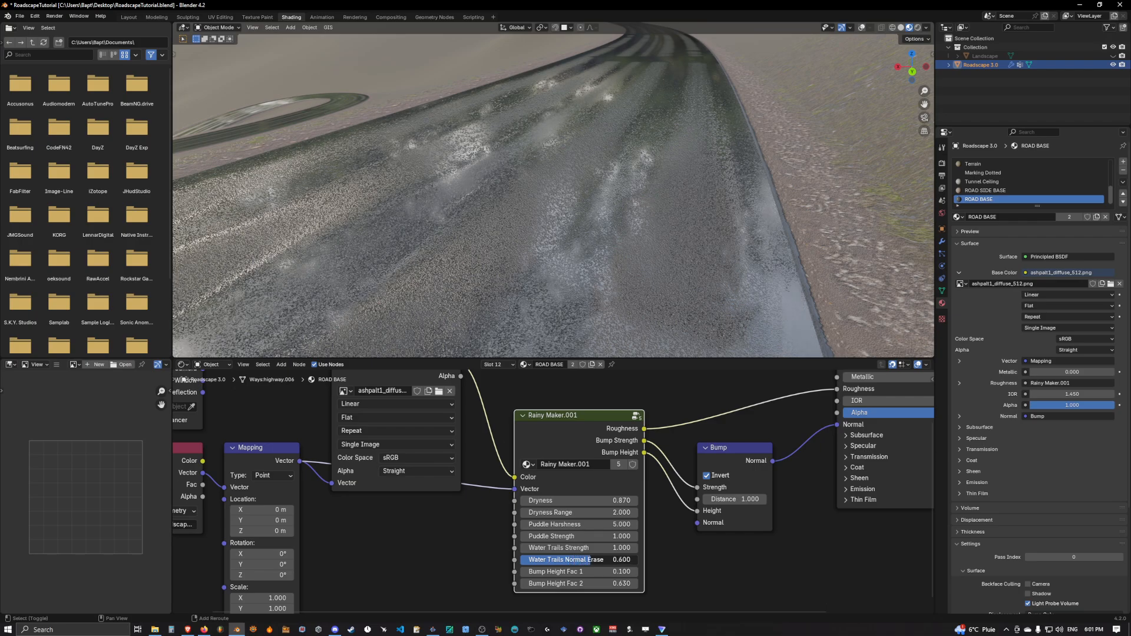
pyautogui.moveTo(601, 560); pyautogui.dragTo(610, 559)
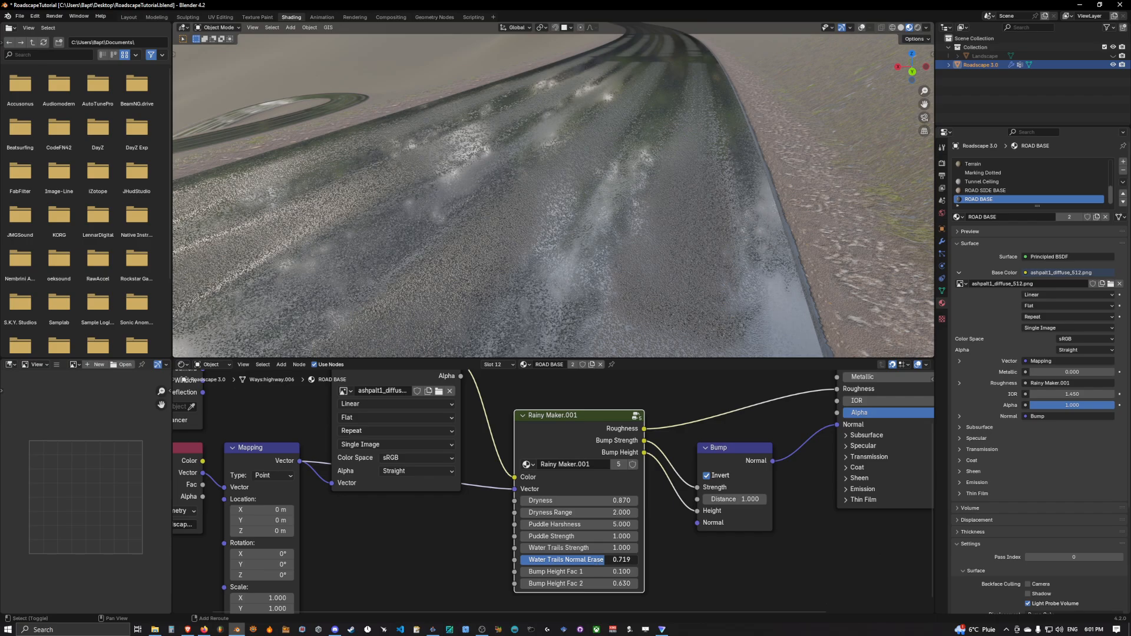
pyautogui.moveTo(630, 301)
pyautogui.mouseDown(button='middle')
pyautogui.moveTo(641, 278)
pyautogui.moveTo(644, 320)
pyautogui.moveTo(641, 275)
pyautogui.moveTo(638, 323)
pyautogui.moveTo(717, 306)
pyautogui.moveTo(601, 270)
pyautogui.moveTo(695, 334)
pyautogui.moveTo(626, 292)
pyautogui.moveTo(699, 293)
pyautogui.moveTo(581, 285)
pyautogui.moveTo(666, 261)
pyautogui.moveTo(620, 280)
pyautogui.moveTo(615, 307)
pyautogui.moveTo(648, 301)
pyautogui.moveTo(630, 313)
pyautogui.moveTo(629, 297)
pyautogui.moveTo(555, 294)
pyautogui.moveTo(605, 304)
pyautogui.moveTo(674, 264)
pyautogui.moveTo(644, 252)
pyautogui.moveTo(639, 278)
pyautogui.moveTo(582, 252)
pyautogui.moveTo(485, 250)
pyautogui.moveTo(593, 253)
pyautogui.moveTo(616, 302)
pyautogui.mouseUp(button='middle')
pyautogui.scroll(5, 630, 312)
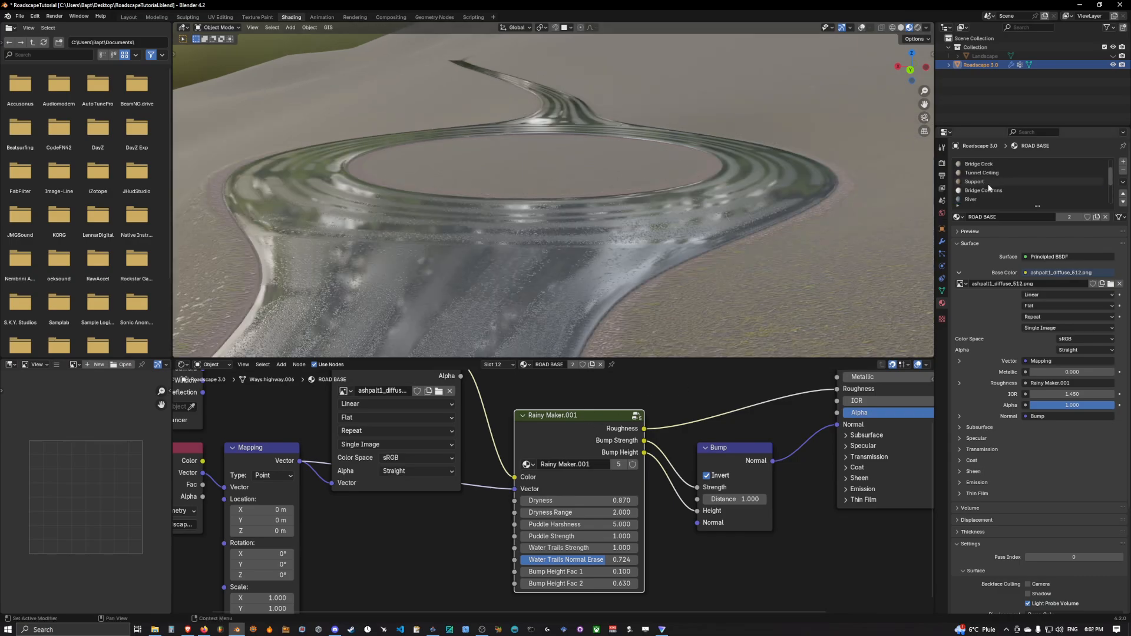
# Open the Terrain material, try a different Dryness on its Rainy Maker.001 node, and undo the change.
pyautogui.scroll(-4, 986, 184)
pyautogui.click(978, 165)
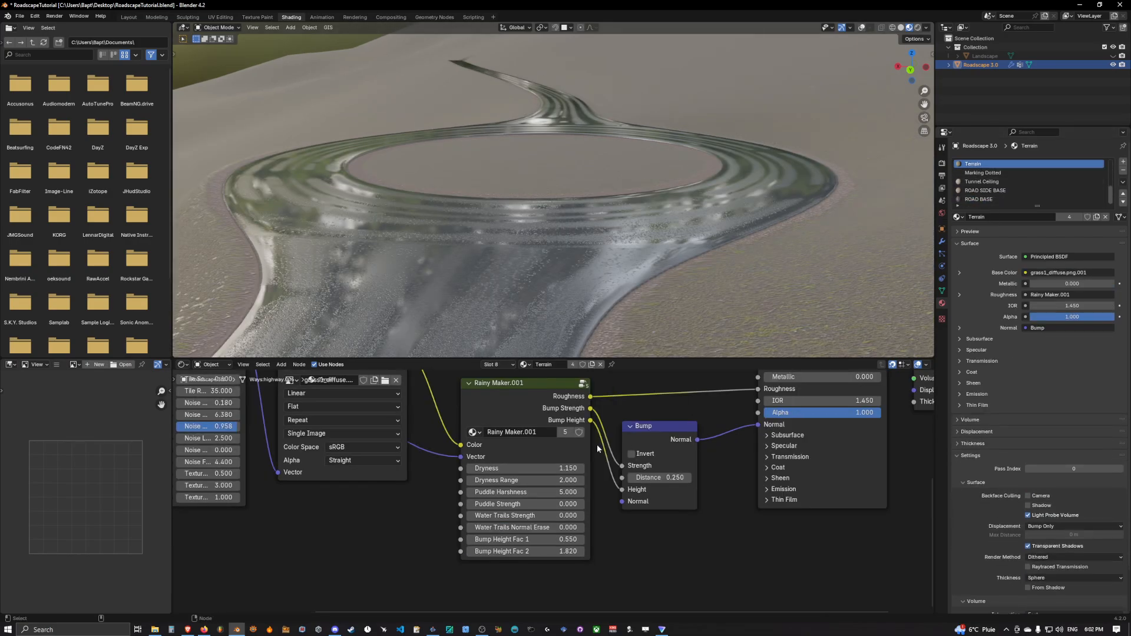
pyautogui.click(597, 472)
pyautogui.moveTo(597, 449)
pyautogui.mouseDown(button='middle')
pyautogui.moveTo(611, 499)
pyautogui.moveTo(592, 463)
pyautogui.mouseUp(button='middle')
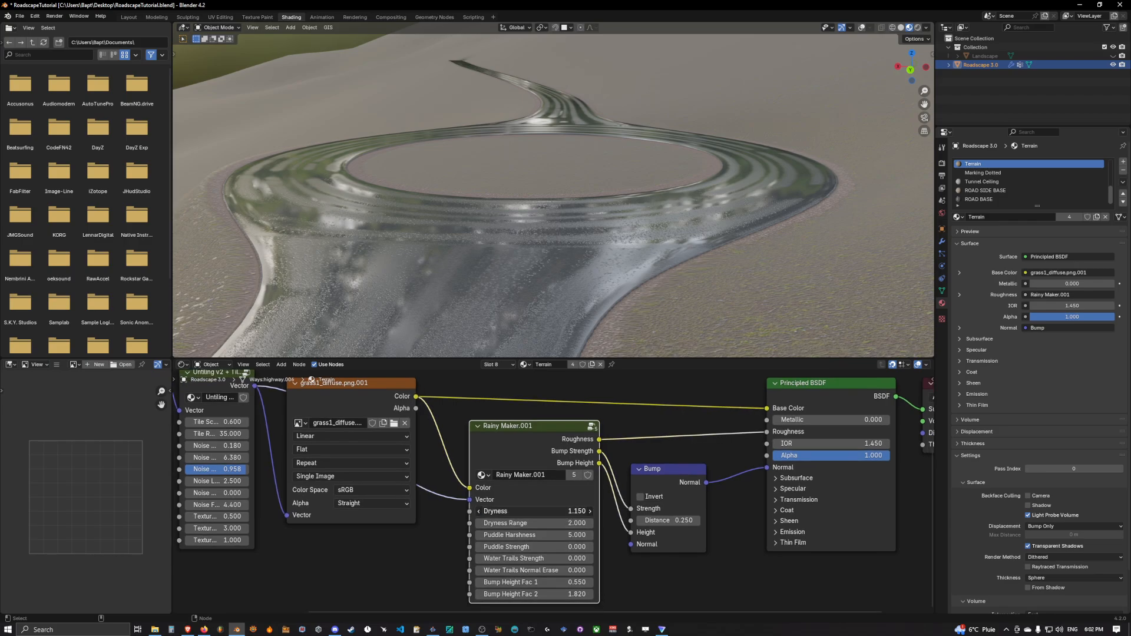
pyautogui.moveTo(534, 512)
pyautogui.mouseDown()
pyautogui.moveTo(472, 512)
pyautogui.moveTo(531, 511)
pyautogui.moveTo(501, 511)
pyautogui.moveTo(515, 512)
pyautogui.mouseUp()
pyautogui.hotkey('ctrl', 'z')
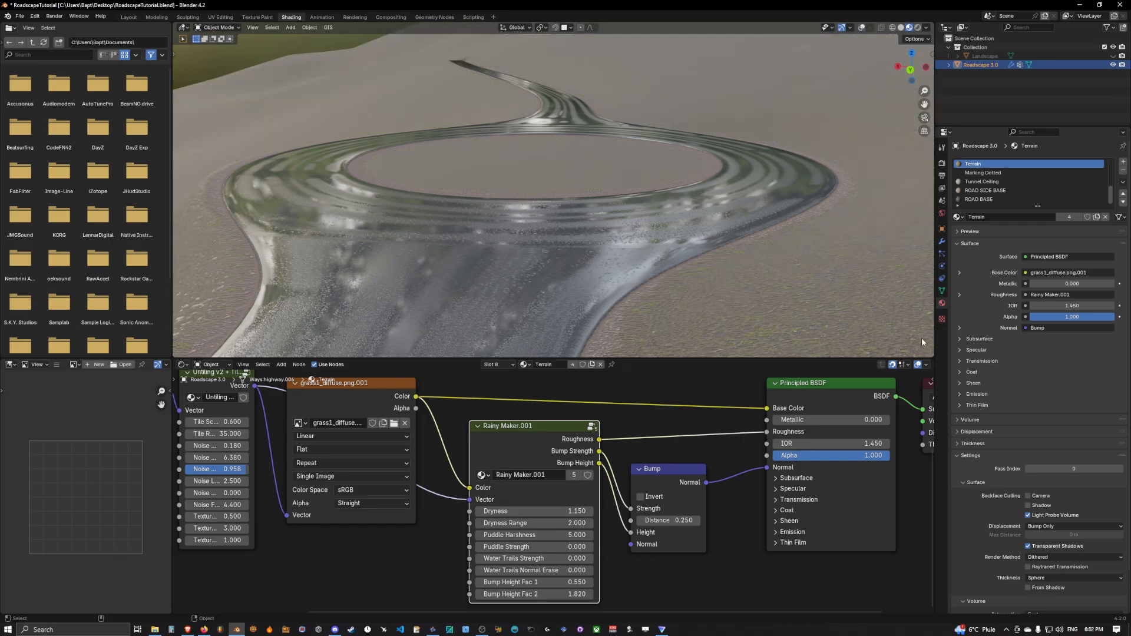
# Open the Support material and move its Texture Coordinate node beneath the Attribute node.
pyautogui.scroll(5, 990, 190)
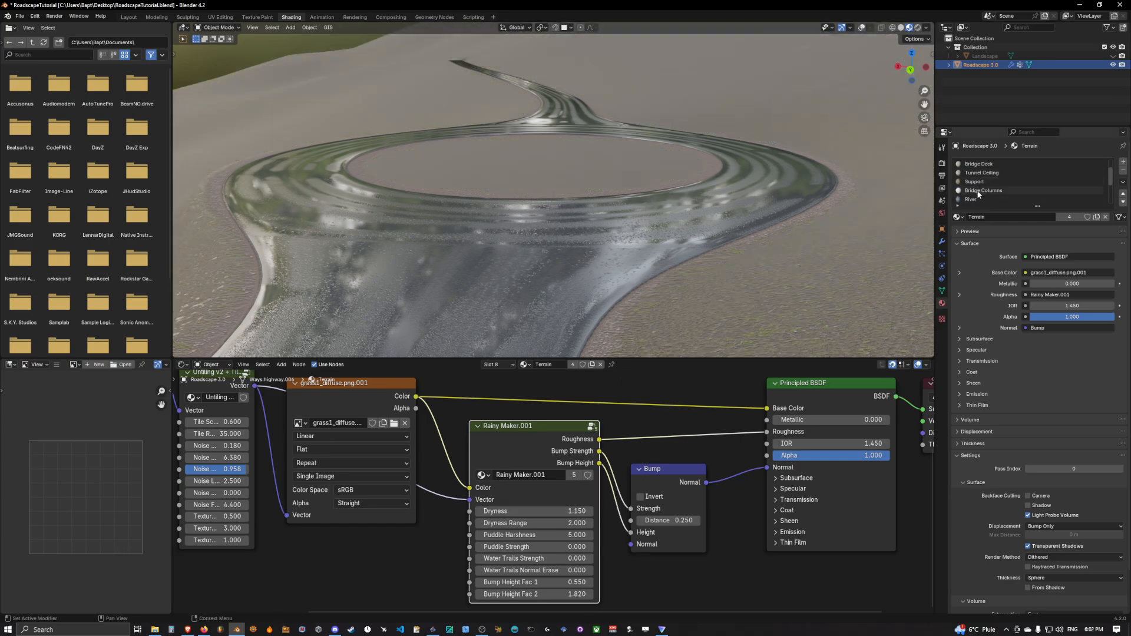
pyautogui.click(984, 182)
pyautogui.moveTo(528, 465); pyautogui.dragTo(575, 432, button='middle')
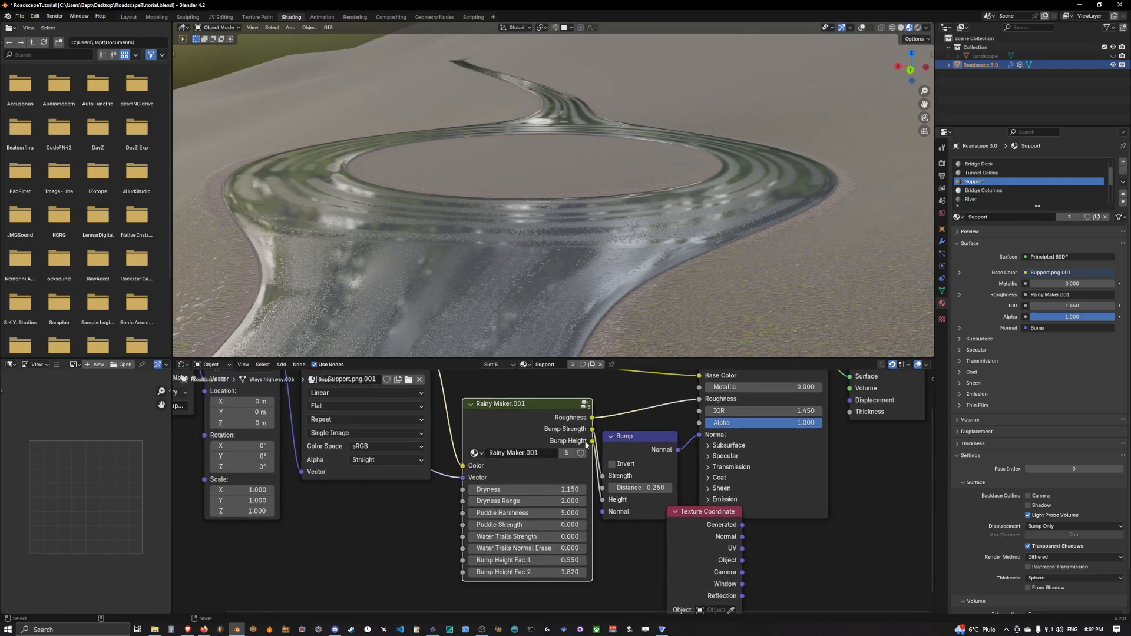
pyautogui.click(690, 549)
pyautogui.scroll(-4, 684, 545)
pyautogui.moveTo(676, 542); pyautogui.dragTo(267, 488)
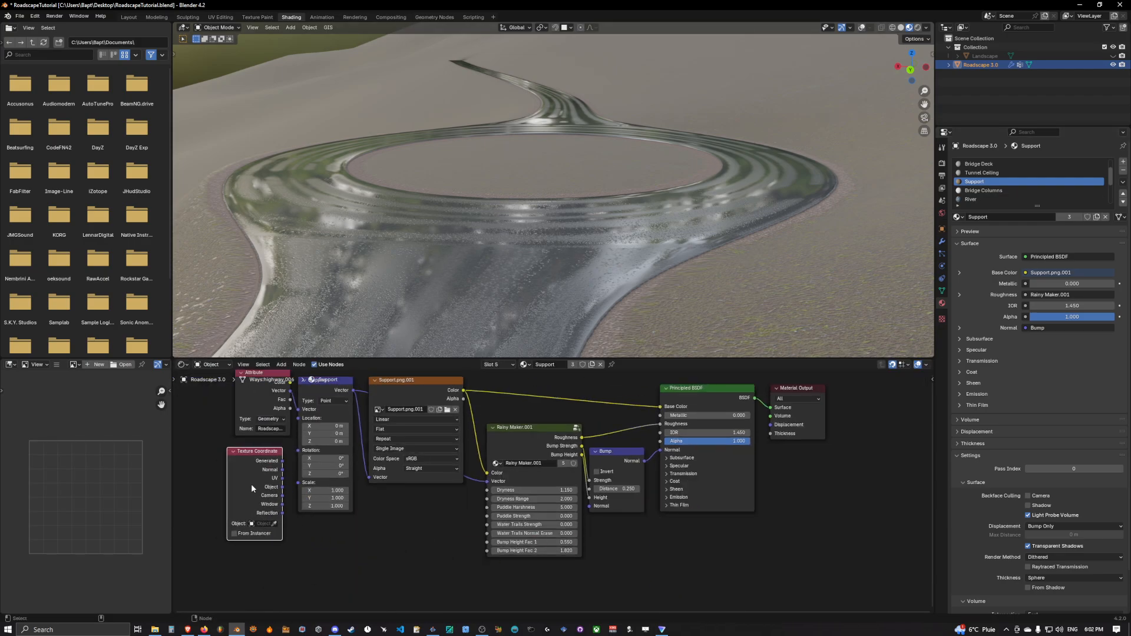
# Try a lower Dryness on the Support material's Rainy Maker.001 node, and undo the change.
pyautogui.scroll(4, 516, 479)
pyautogui.moveTo(516, 479)
pyautogui.mouseDown(button='middle')
pyautogui.moveTo(482, 513)
pyautogui.moveTo(523, 475)
pyautogui.mouseUp(button='middle')
pyautogui.keyDown('shift'); pyautogui.moveTo(525, 485); pyautogui.dragTo(488, 485); pyautogui.keyUp('shift')
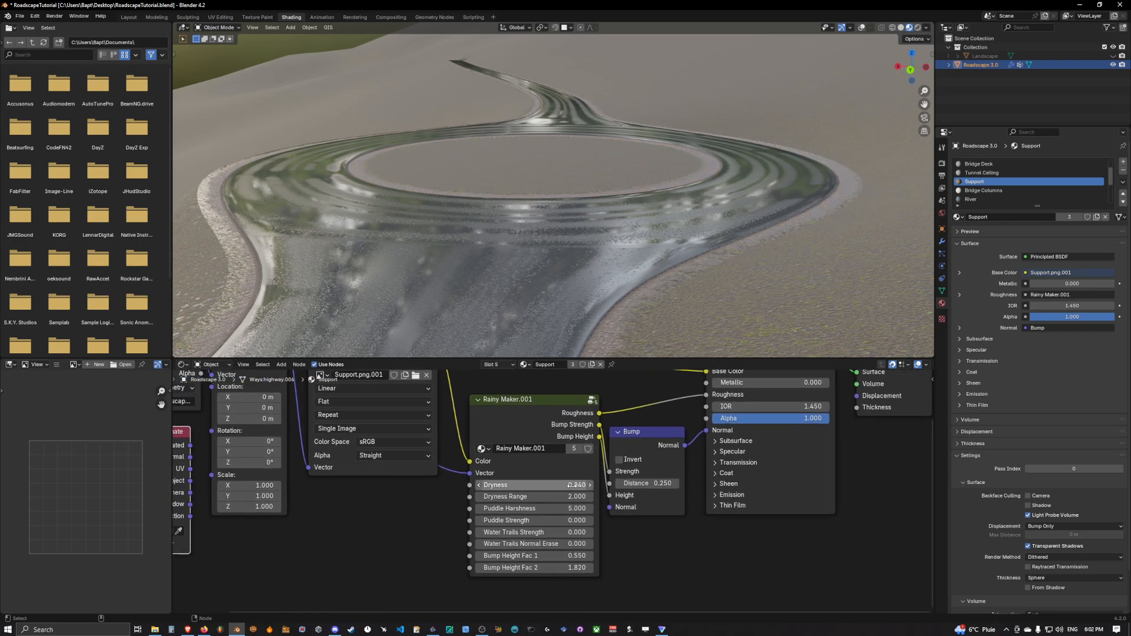
pyautogui.hotkey('ctrl', 'z')
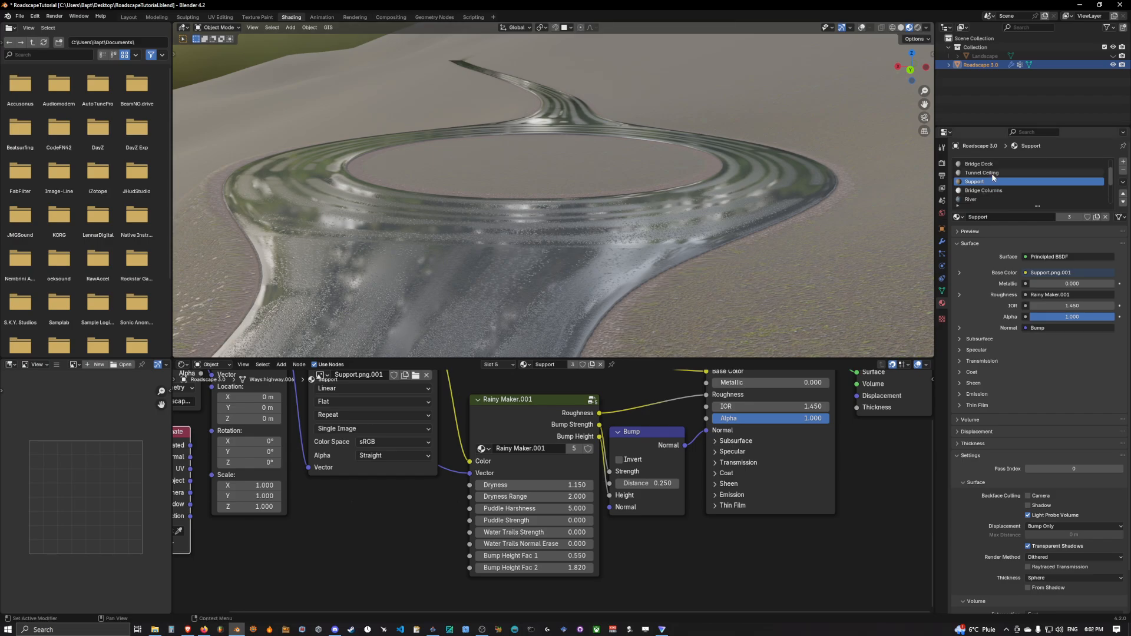
# Move the Support material's Rainy Maker.001 node slightly away from the Bump node and look over its node connections.
pyautogui.scroll(2, 993, 177)
pyautogui.scroll(2, 593, 458)
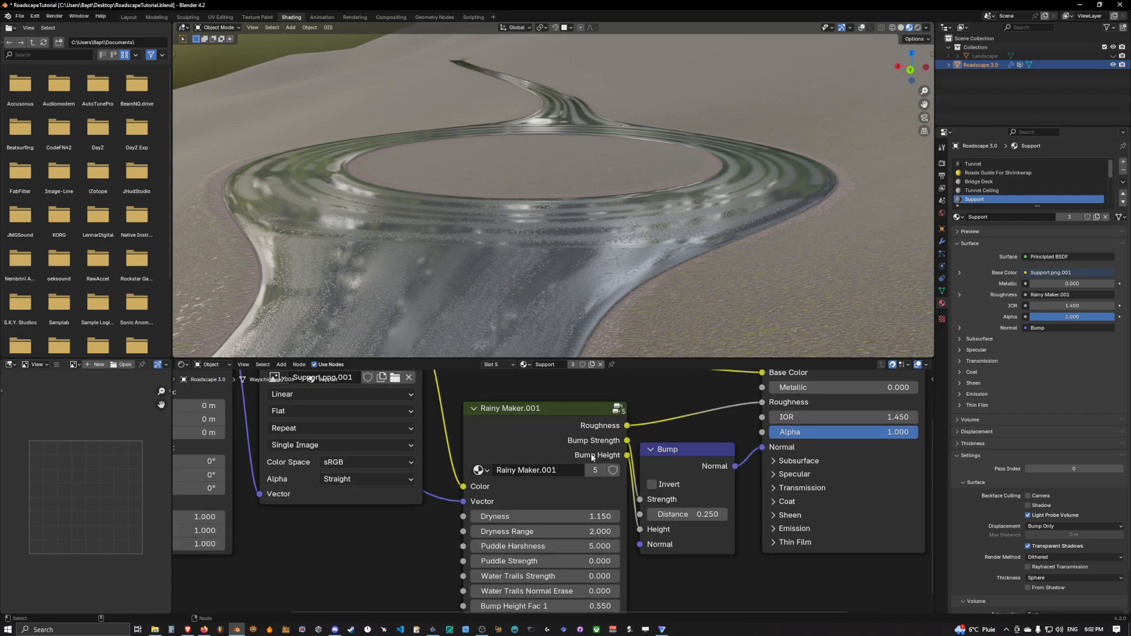
pyautogui.moveTo(577, 447); pyautogui.dragTo(554, 429, button='middle')
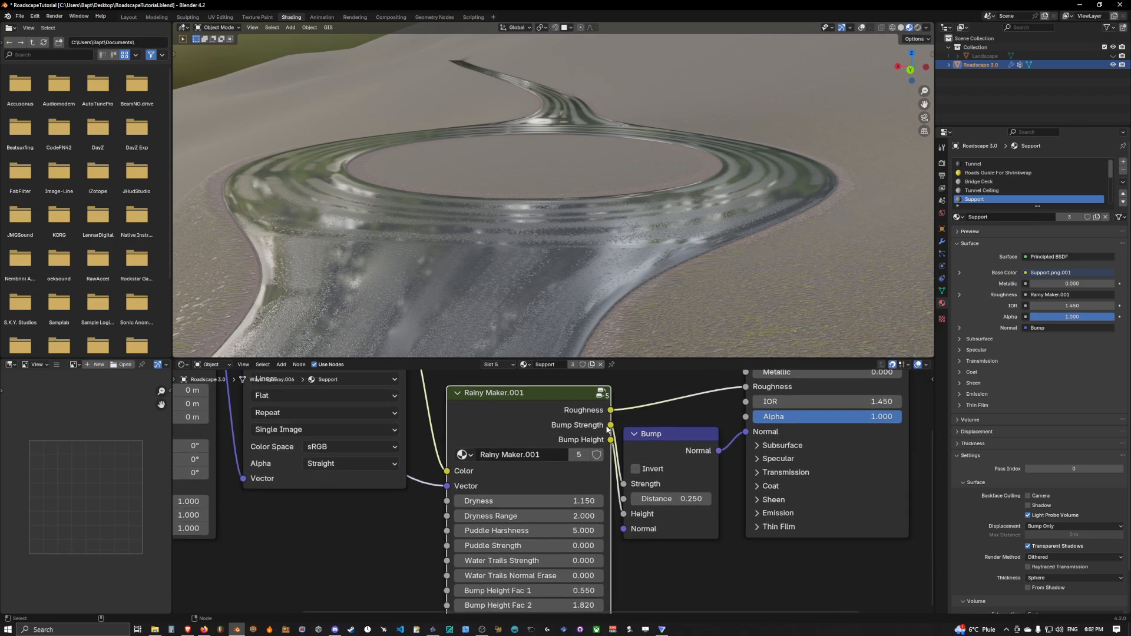
pyautogui.click(665, 446)
pyautogui.moveTo(570, 422); pyautogui.dragTo(557, 422)
pyautogui.scroll(-3, 424, 385)
pyautogui.moveTo(410, 377); pyautogui.dragTo(465, 451, button='middle')
pyautogui.moveTo(555, 440); pyautogui.dragTo(508, 405, button='middle')
pyautogui.click(613, 476)
pyautogui.click(513, 442)
pyautogui.scroll(1, 513, 441)
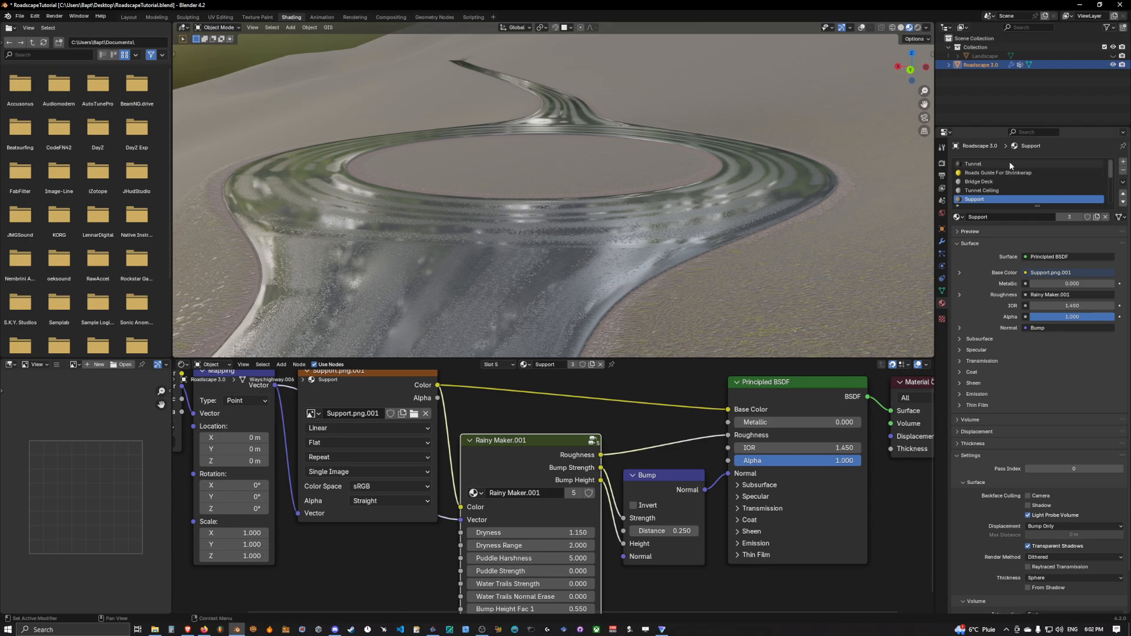
# Reopen the ROAD BASE material's node tree and check the wet surface around the roundabout.
pyautogui.scroll(-4, 993, 180)
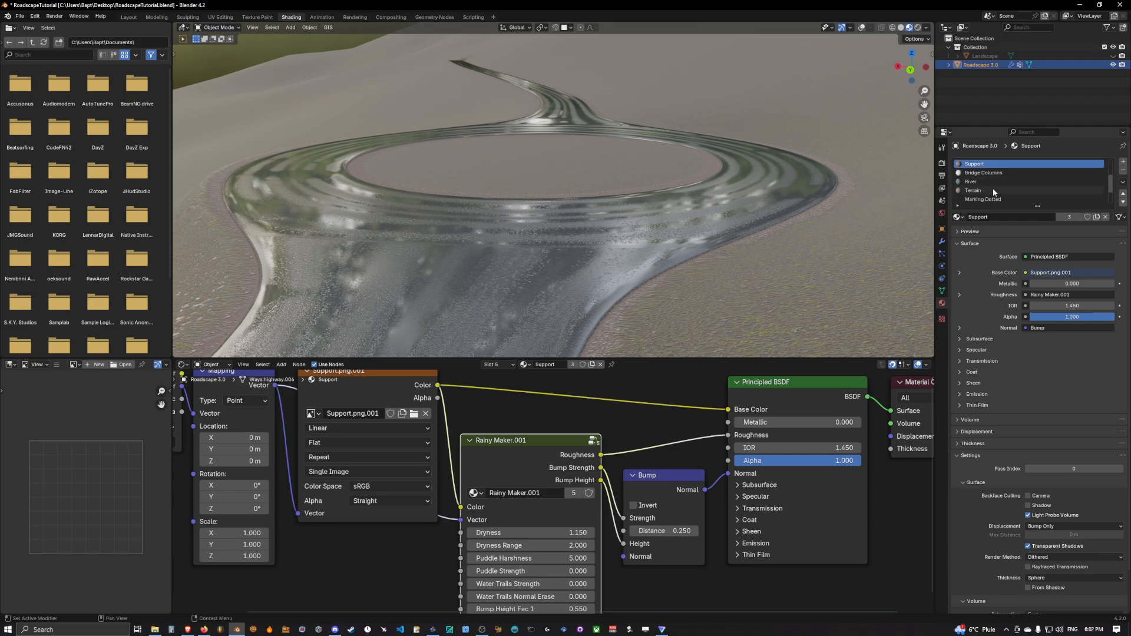
pyautogui.click(993, 201)
pyautogui.moveTo(663, 208); pyautogui.dragTo(675, 265, button='middle')
pyautogui.scroll(-2, 660, 218)
pyautogui.scroll(-2, 630, 420)
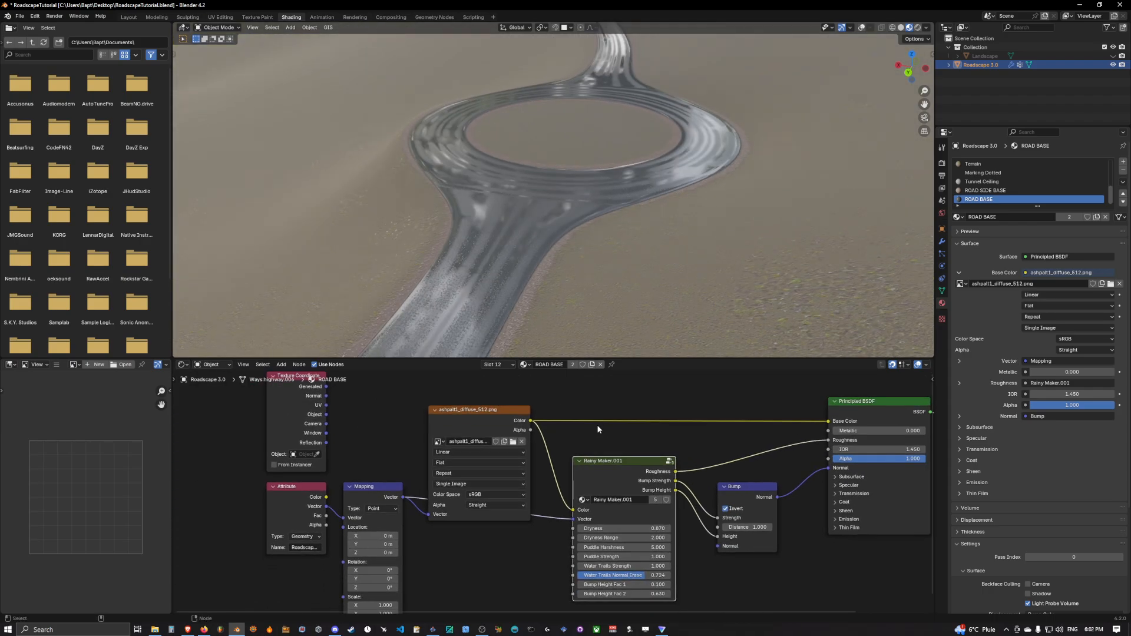
pyautogui.moveTo(619, 336); pyautogui.dragTo(636, 304, button='middle')
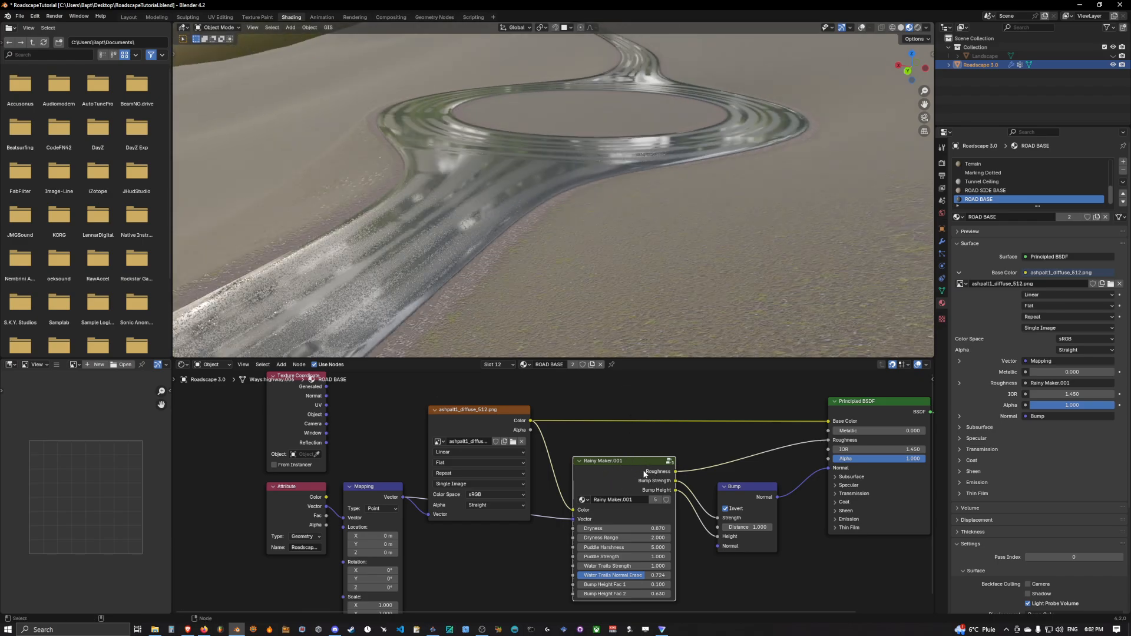
# Shift the ROAD BASE material's Rainy Maker.001 and Bump nodes slightly closer to the ashpalt1_diffuse_512.png texture node.
pyautogui.moveTo(644, 474); pyautogui.dragTo(591, 464, button='middle')
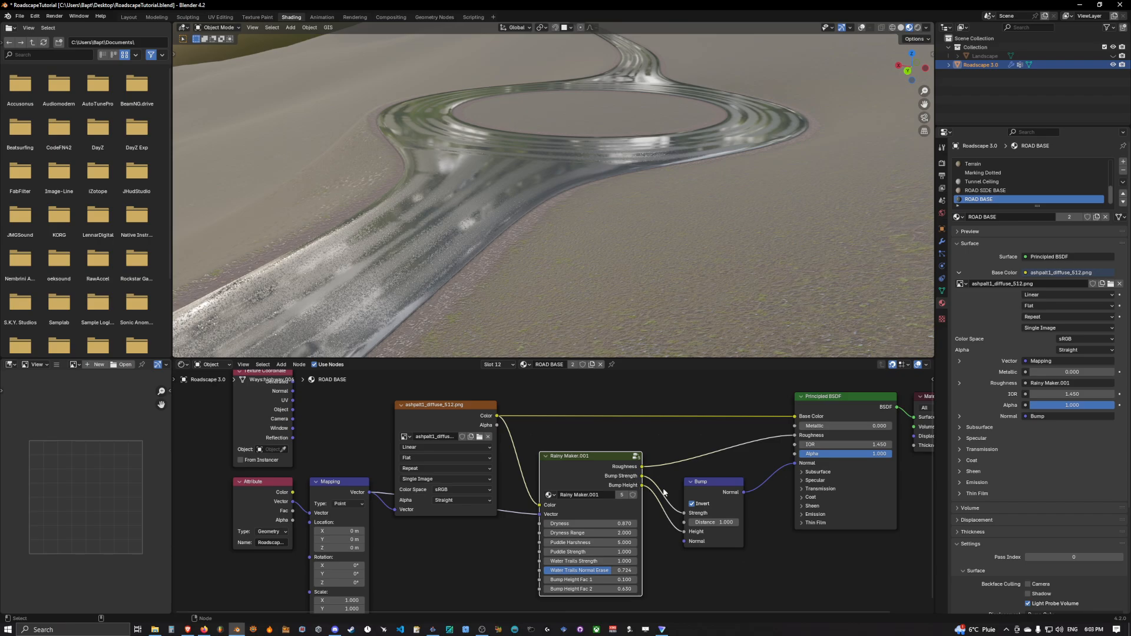
pyautogui.moveTo(597, 475); pyautogui.dragTo(589, 476)
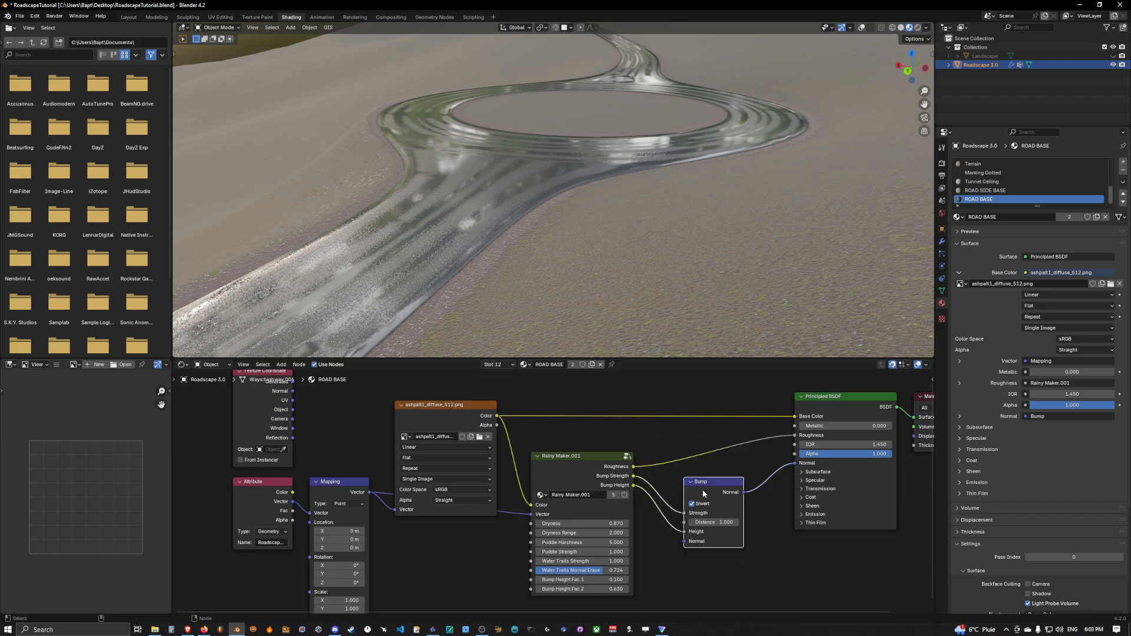
pyautogui.moveTo(703, 493); pyautogui.dragTo(685, 491)
pyautogui.scroll(2, 680, 481)
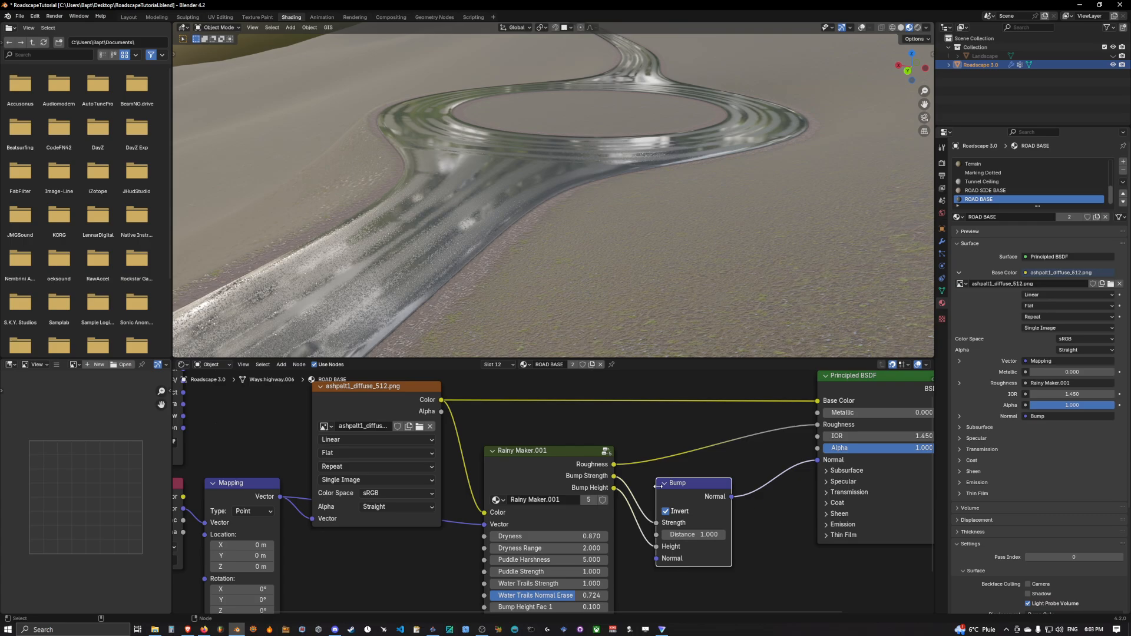
pyautogui.click(406, 405)
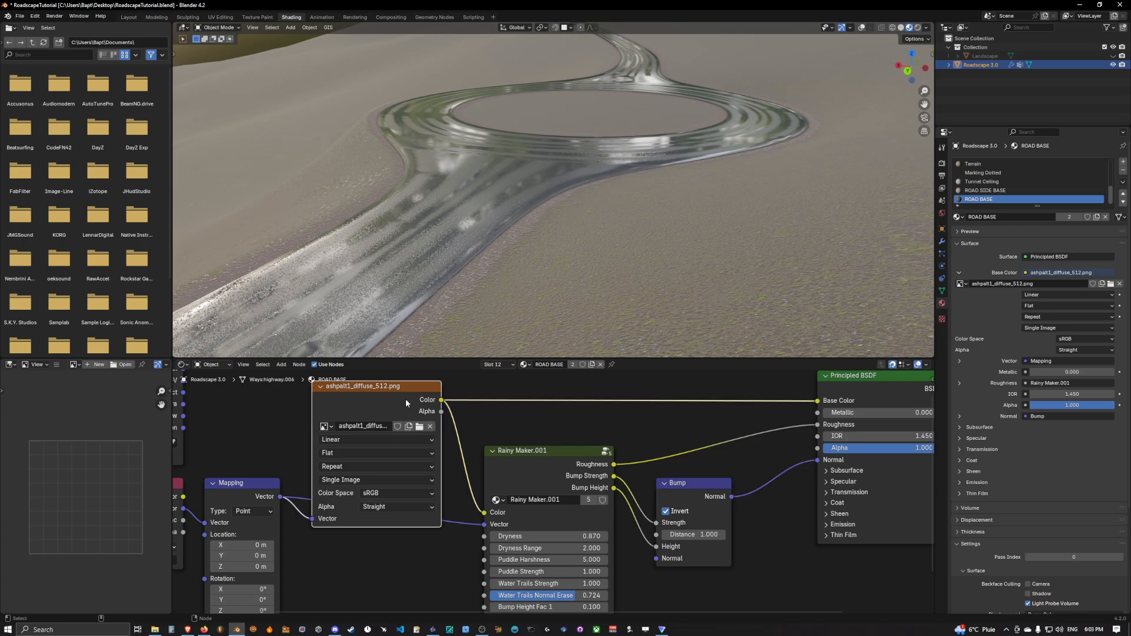
pyautogui.click(701, 492)
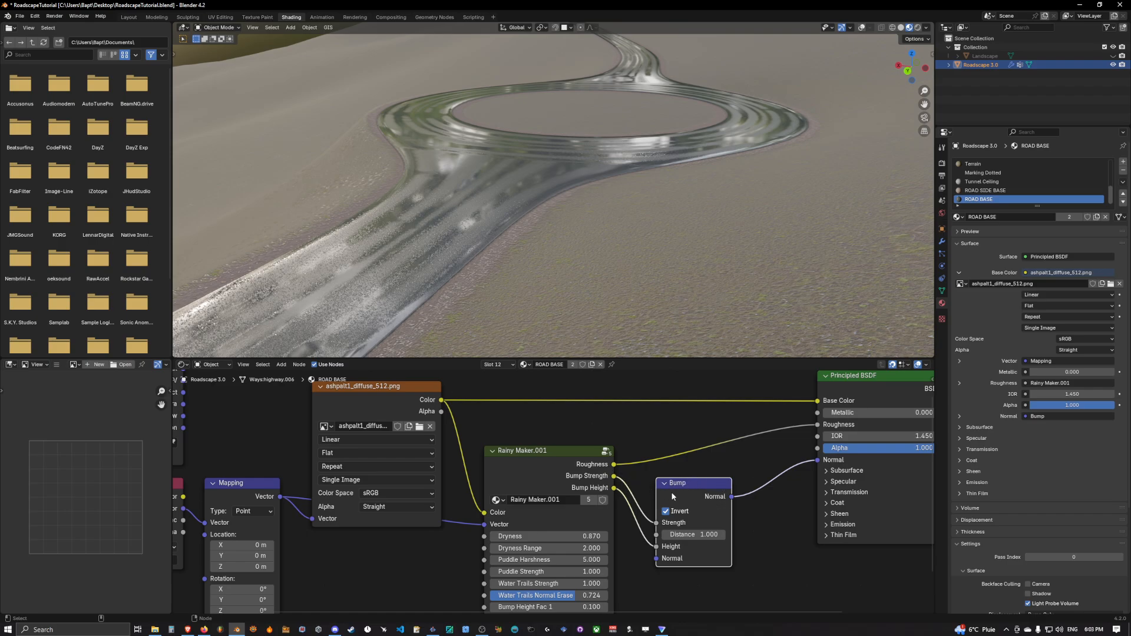
pyautogui.press('Home')
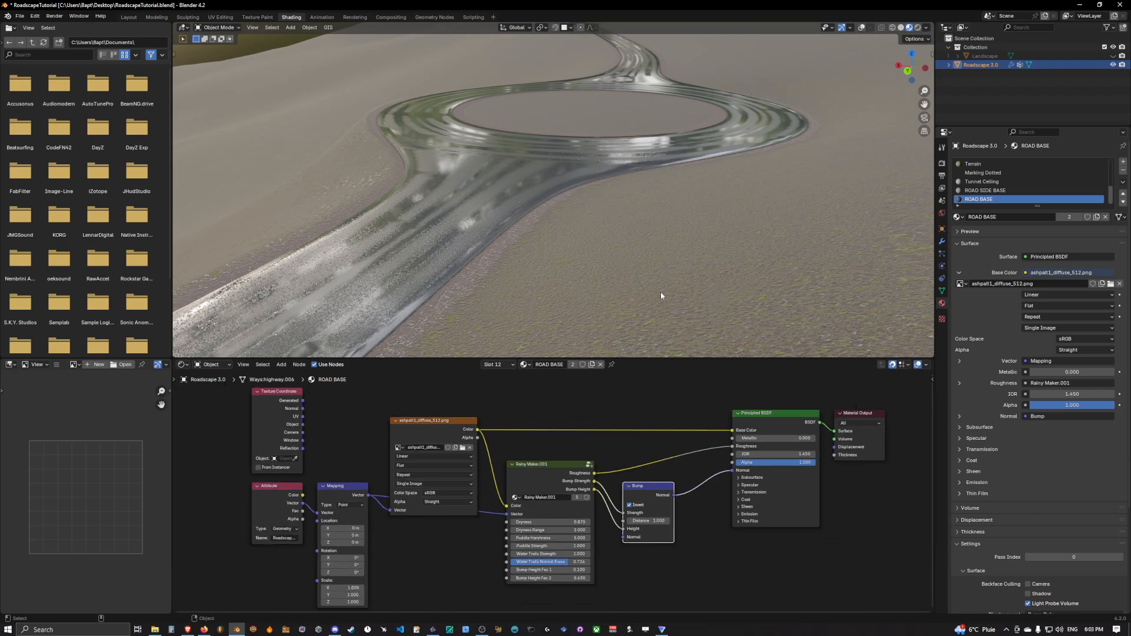
# Examine the puddles, reflections and water trails along the road from close up and from a distance.
pyautogui.moveTo(660, 293); pyautogui.dragTo(630, 263, button='middle')
pyautogui.scroll(-4, 619, 276)
pyautogui.scroll(6, 630, 268)
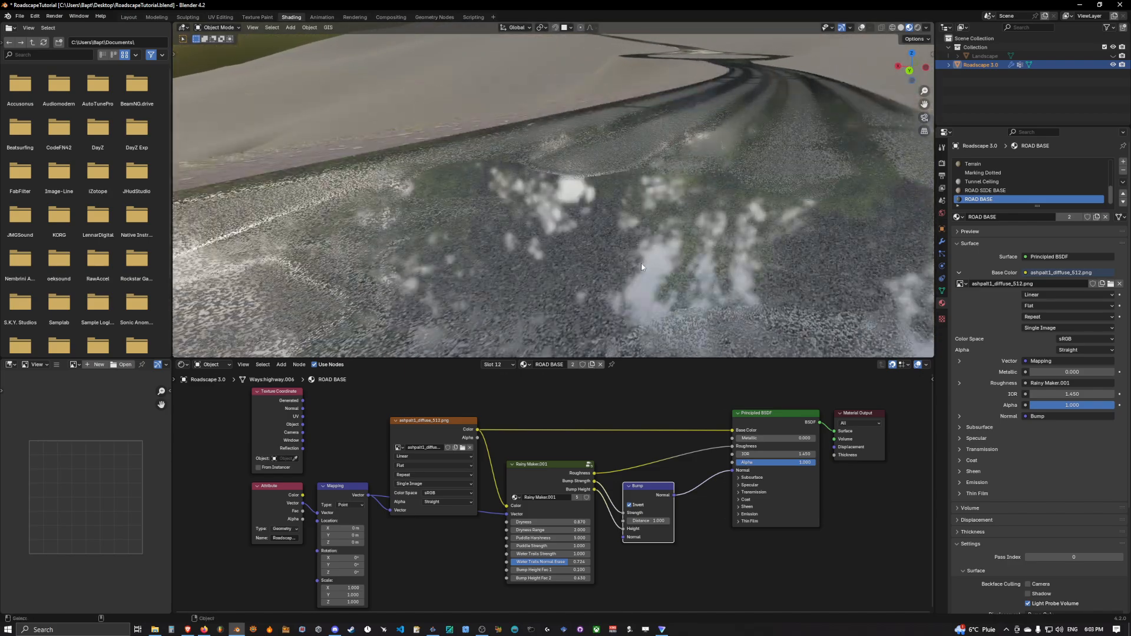
pyautogui.scroll(-6, 633, 278)
pyautogui.scroll(4, 660, 259)
pyautogui.scroll(-4, 656, 258)
pyautogui.scroll(3, 655, 260)
pyautogui.keyDown('shift'); pyautogui.moveTo(655, 261); pyautogui.dragTo(701, 346, button='middle'); pyautogui.keyUp('shift')
pyautogui.scroll(-3, 655, 266)
pyautogui.scroll(5, 646, 271)
pyautogui.scroll(-4, 617, 287)
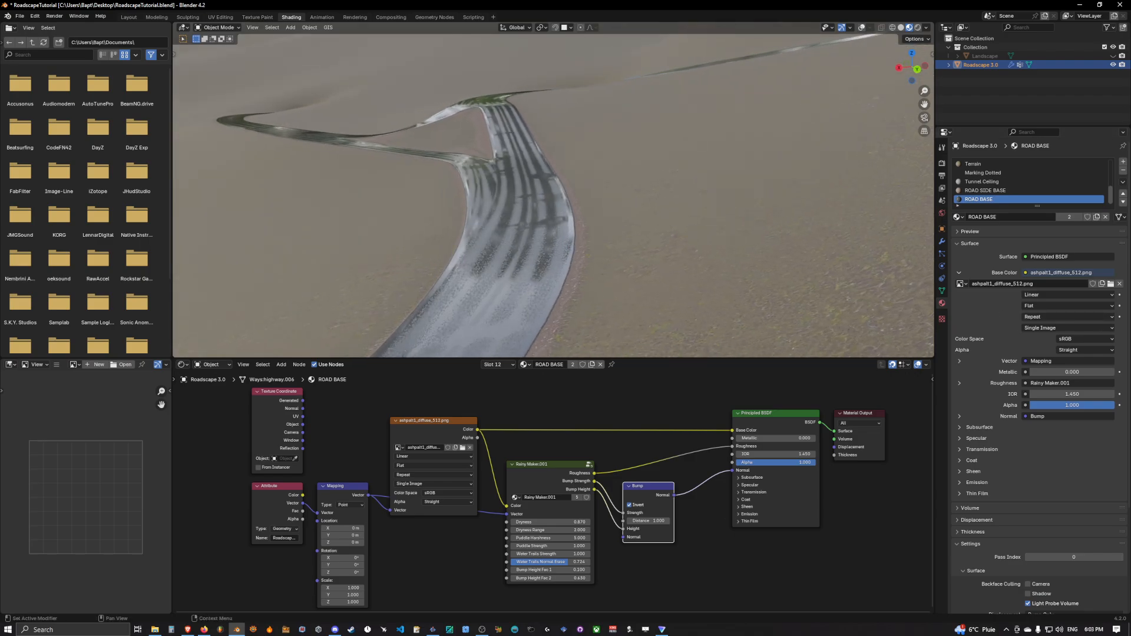